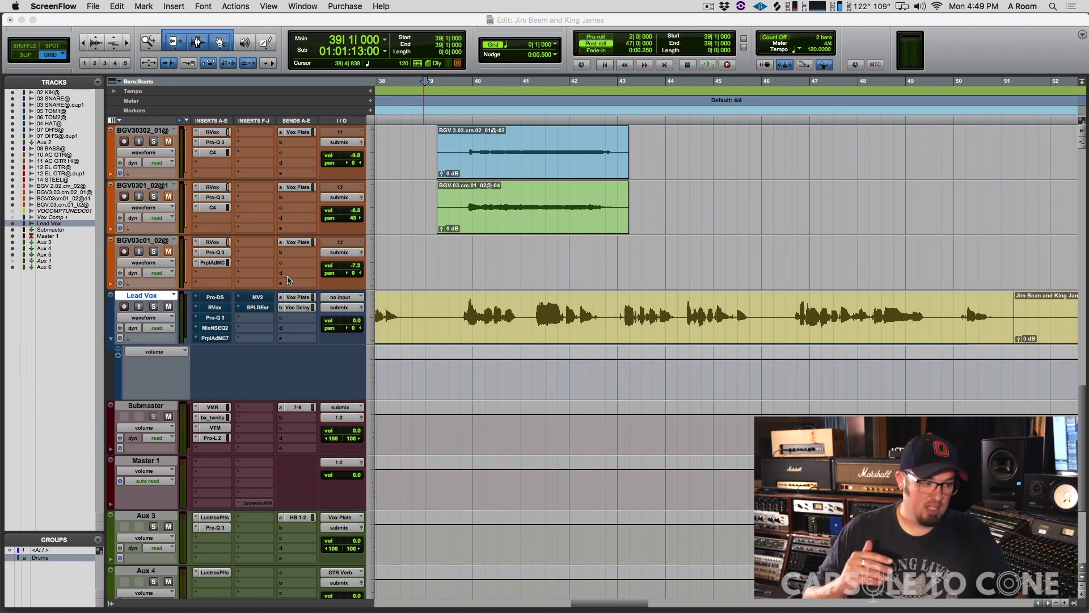
Step: Play the mix from bar 39 through the lead vocal phrase to hear it before enabling its insert processing
{"action": "left_click", "coordinate": [419, 306]}
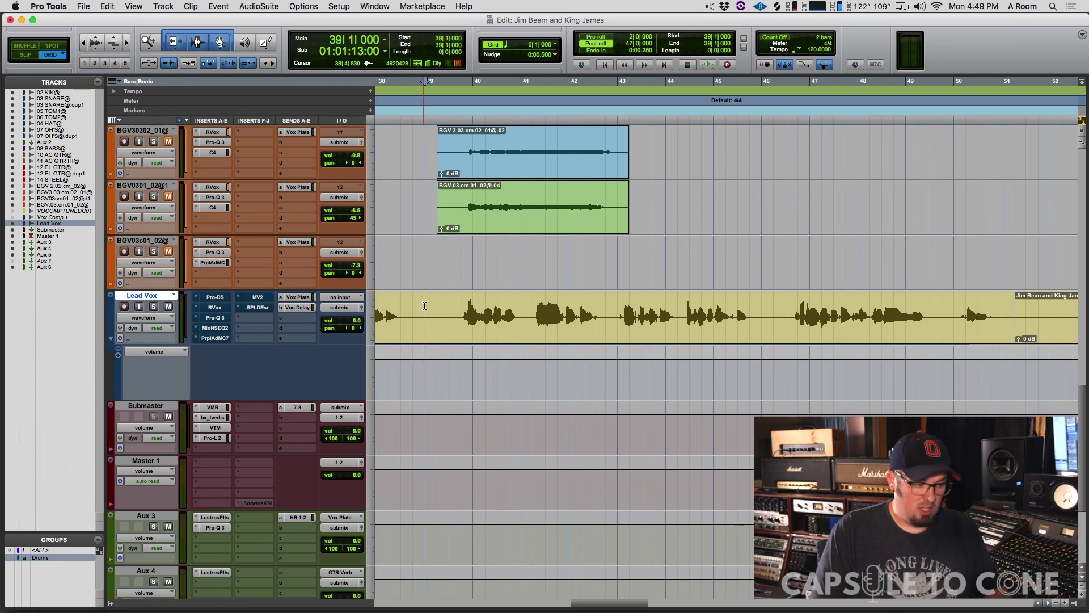
{"action": "key", "text": "space"}
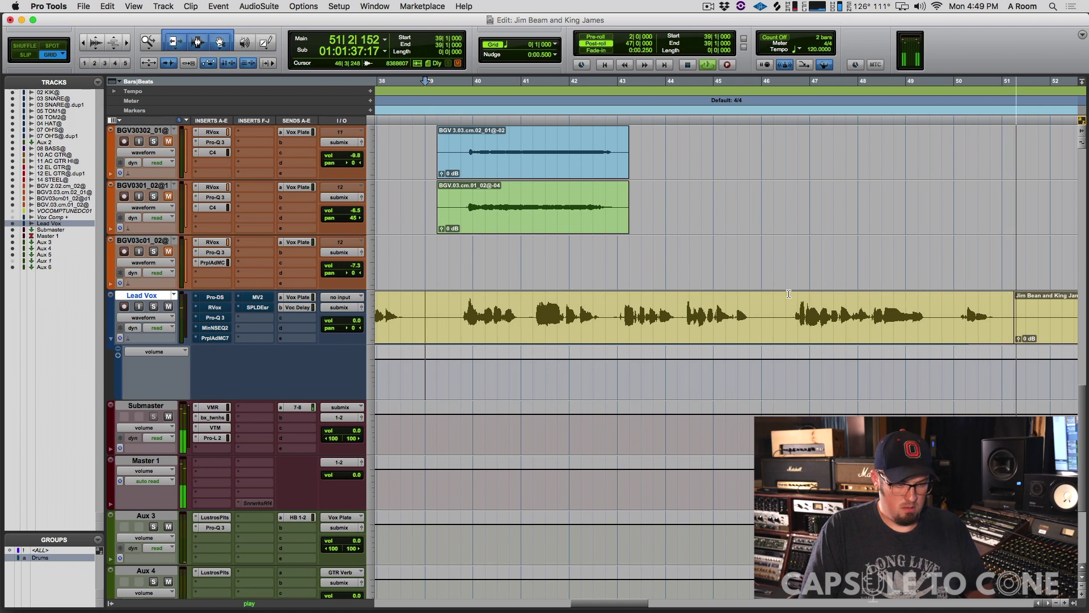
{"action": "key", "text": "space"}
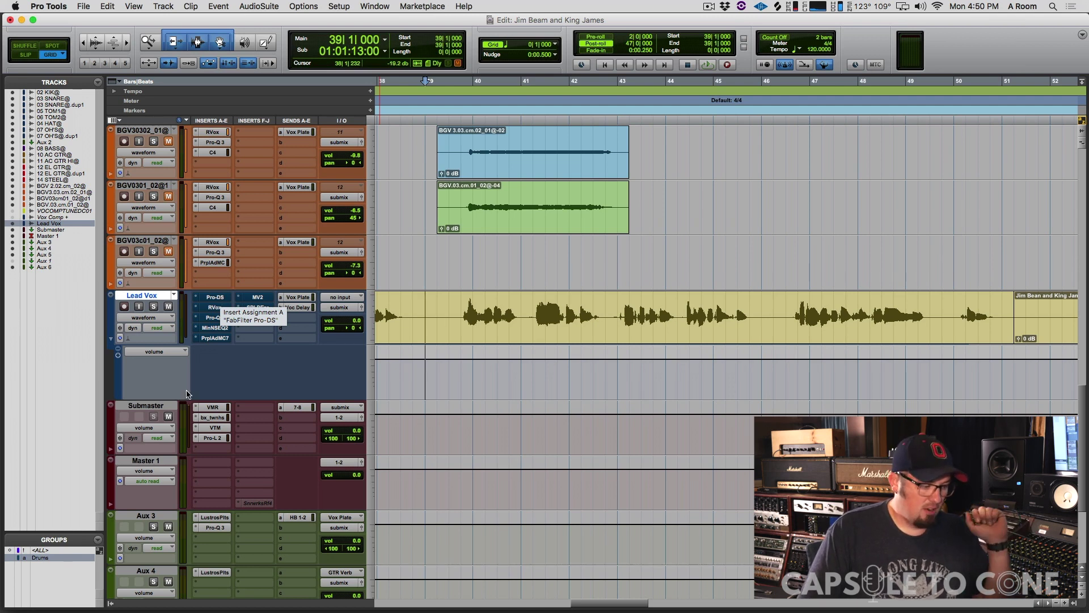
Step: Check the aux effect return tracks, and place the playback cursor at bar 39 on the Lead Vox track
{"action": "scroll", "coordinate": [220, 299], "scroll_direction": "down", "scroll_amount": 5}
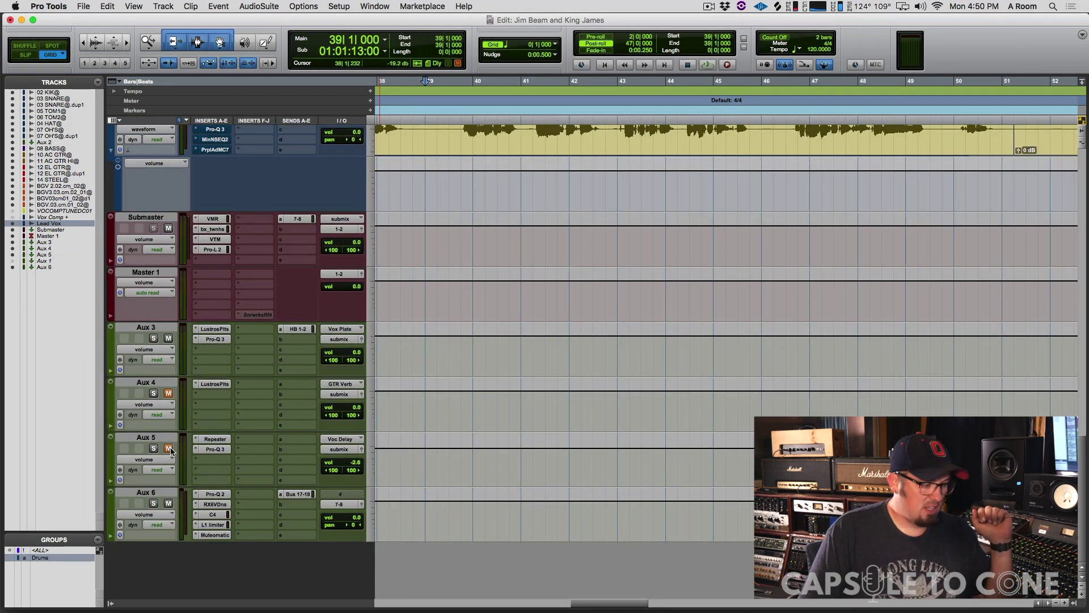
{"action": "scroll", "coordinate": [299, 368], "scroll_direction": "up", "scroll_amount": 5}
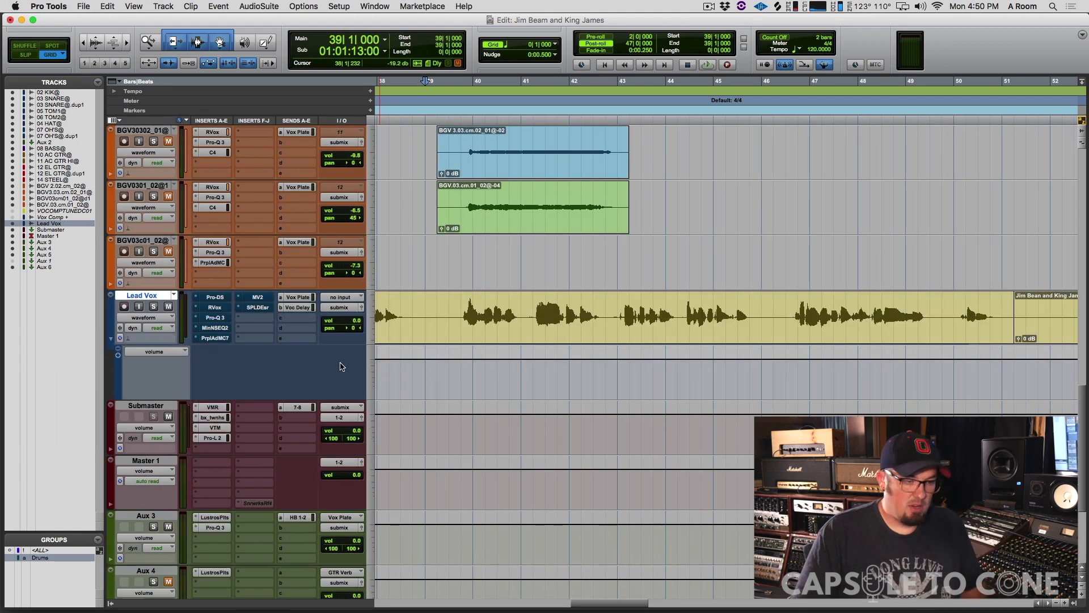
{"action": "key", "text": "KP_Add"}
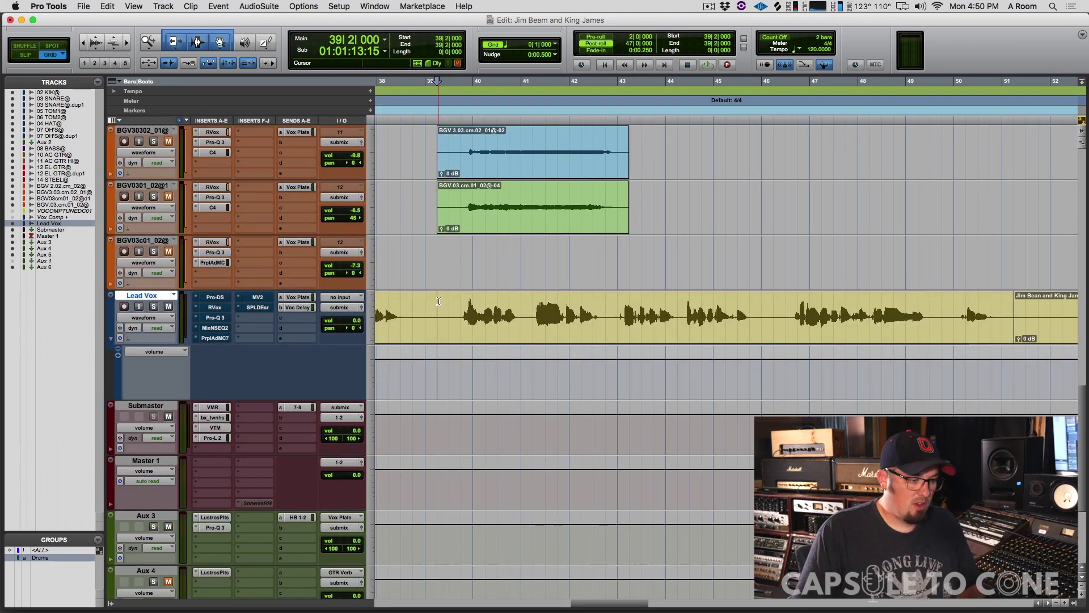
{"action": "key", "text": "KP_Subtract"}
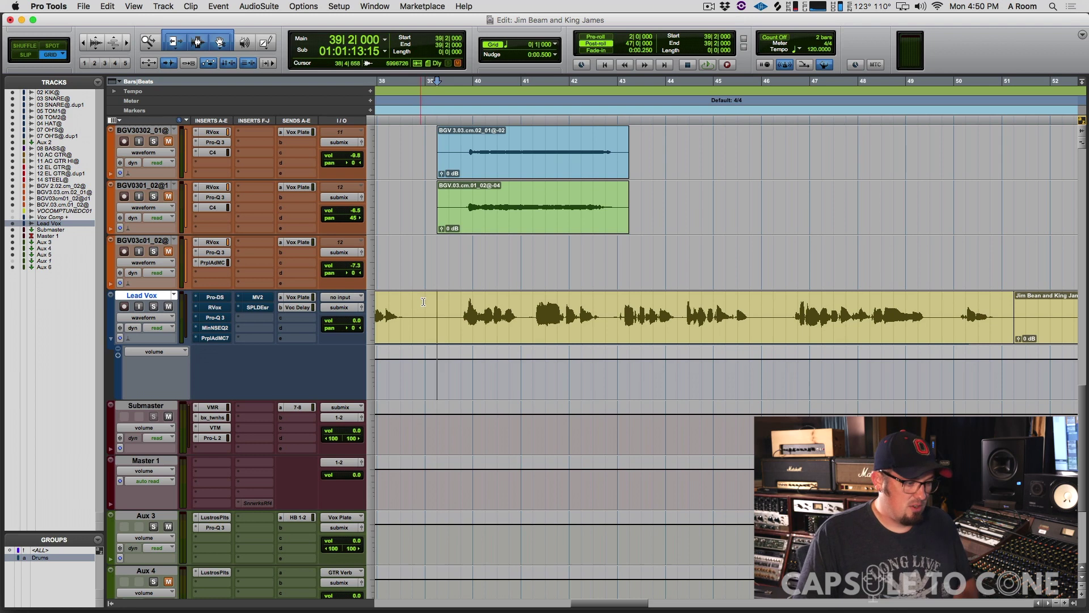
Step: Open the FabFilter Pro-DS insert on the Lead Vox track and take it out of bypass
{"action": "left_click", "coordinate": [213, 296]}
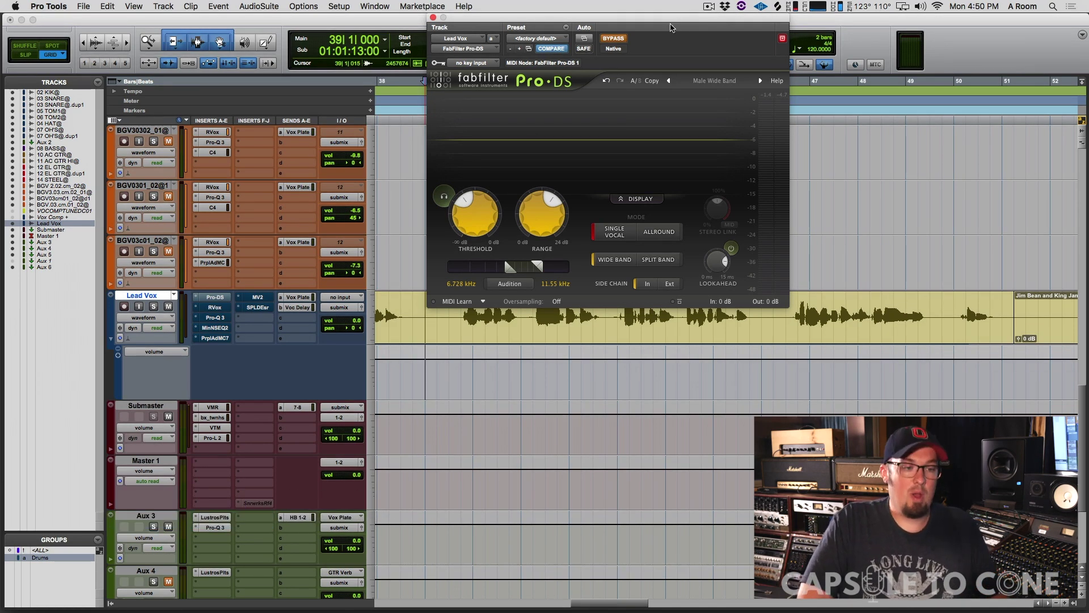
{"action": "left_click_drag", "start_coordinate": [663, 22], "coordinate": [659, 27]}
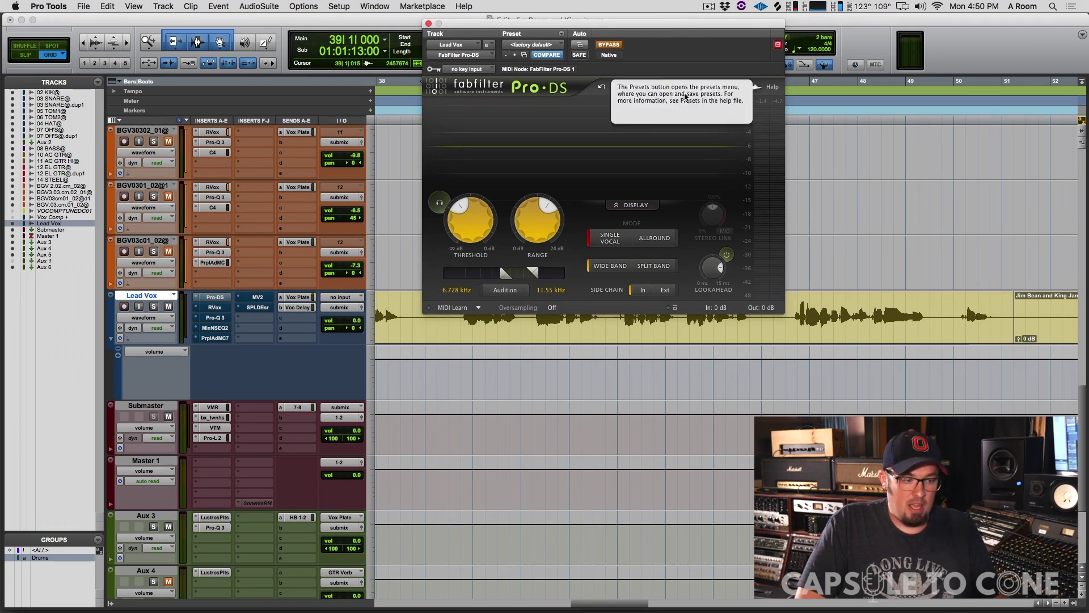
{"action": "left_click", "coordinate": [450, 335]}
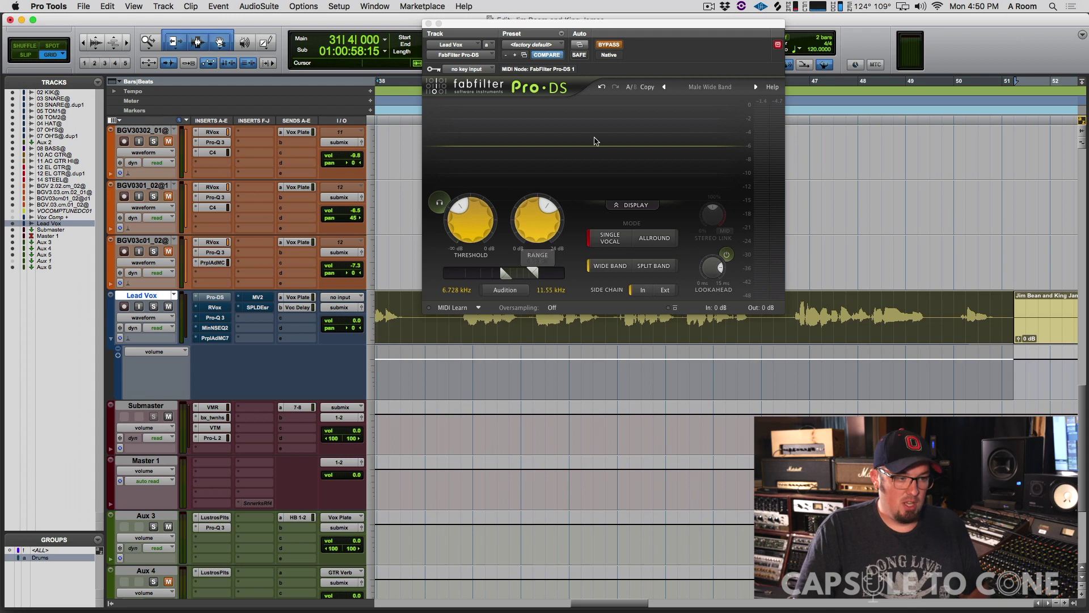
{"action": "left_click", "coordinate": [608, 45]}
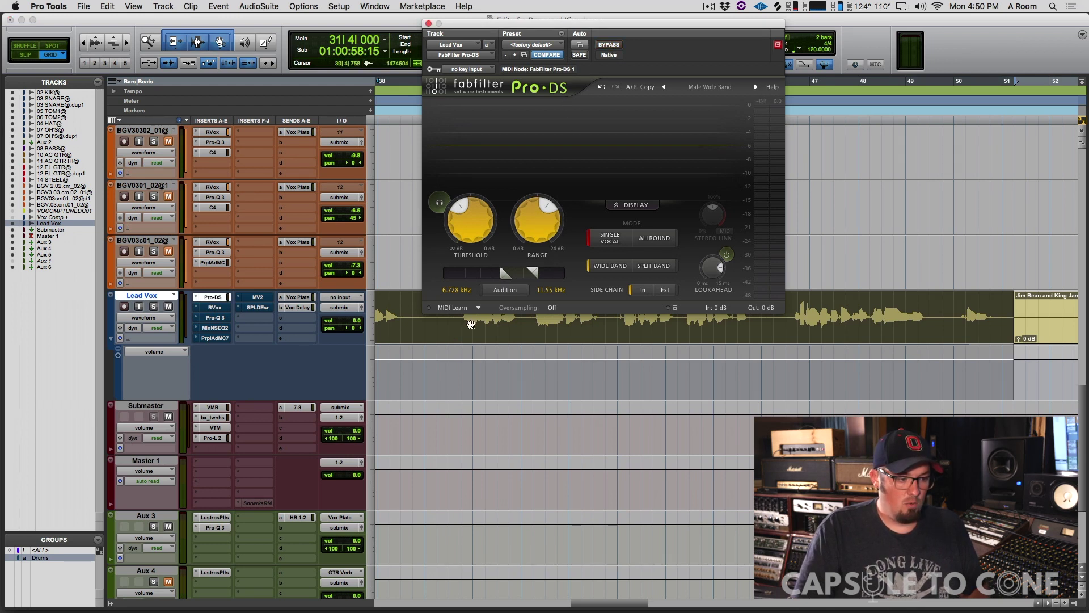
Step: Place the playback cursor at bar 38 beat 4 on Lead Vox and audition the vocal with the de-esser active
{"action": "left_click", "coordinate": [460, 332]}
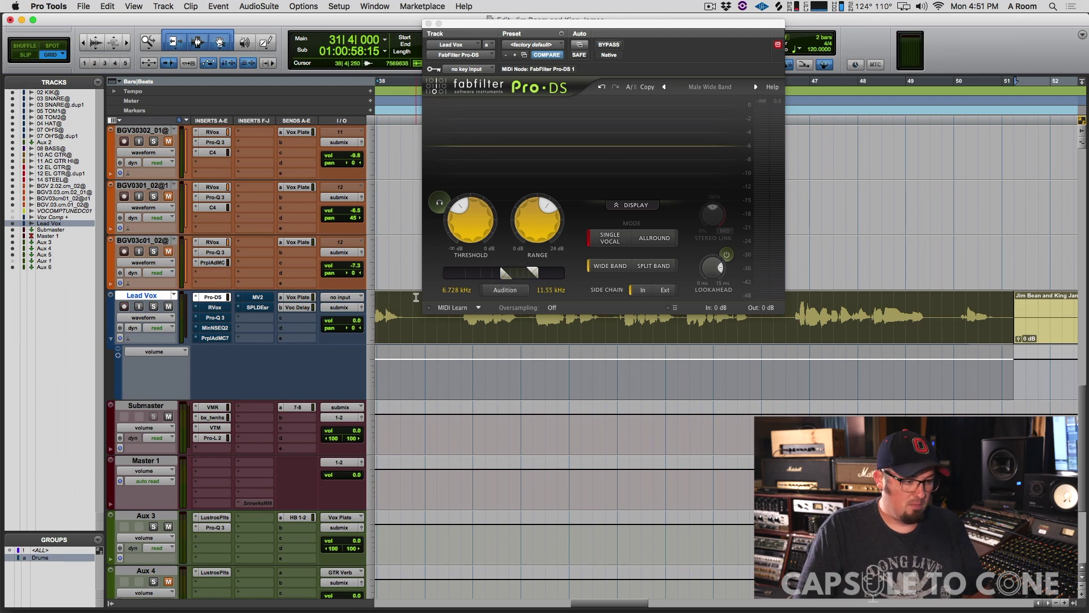
{"action": "left_click", "coordinate": [416, 298]}
{"action": "key", "text": "space"}
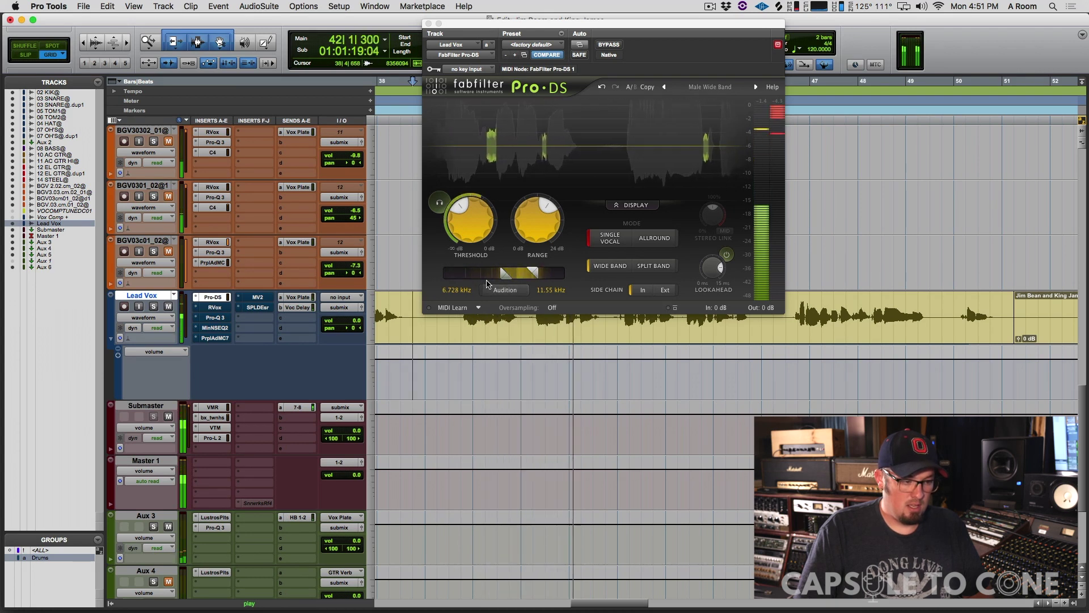
{"action": "key", "text": "space"}
Step: Load the Male Wide Band preset from the de-esser's Single Vocal presets
{"action": "left_click", "coordinate": [473, 250]}
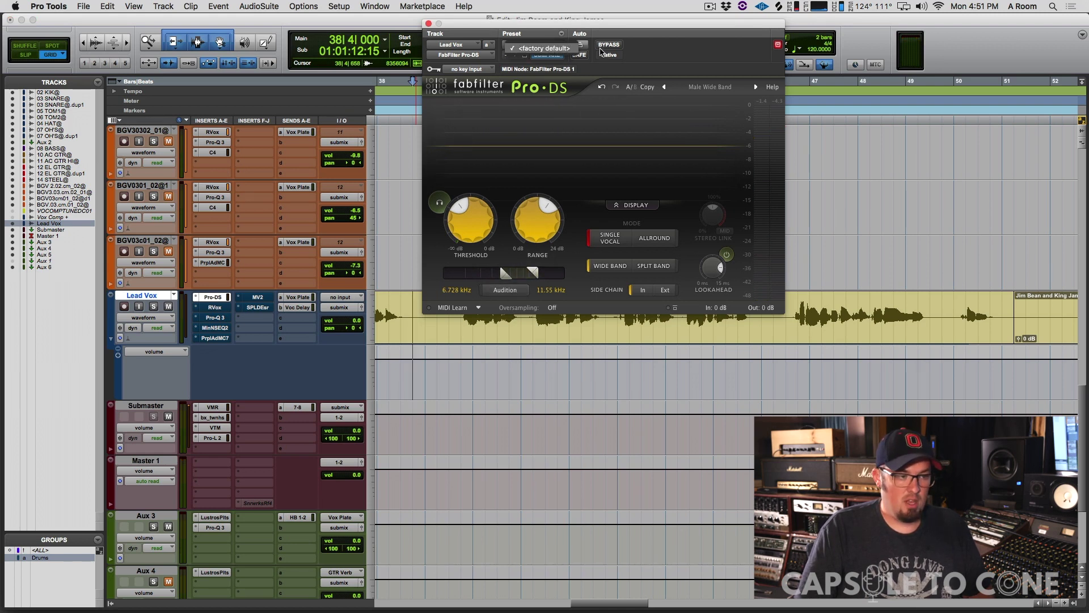
{"action": "left_click", "coordinate": [711, 87]}
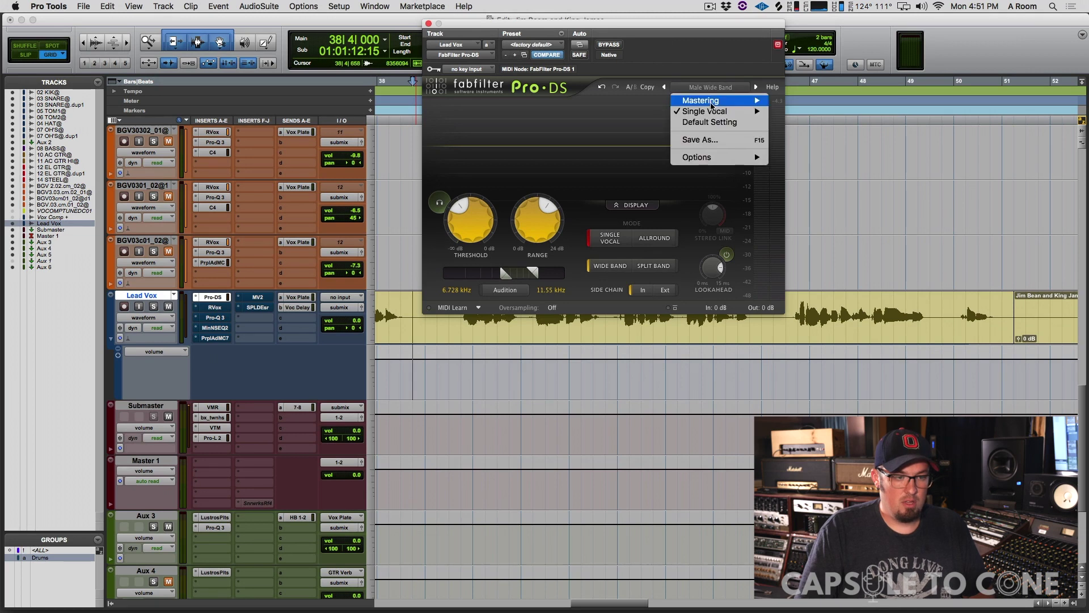
{"action": "mouse_move", "coordinate": [727, 111]}
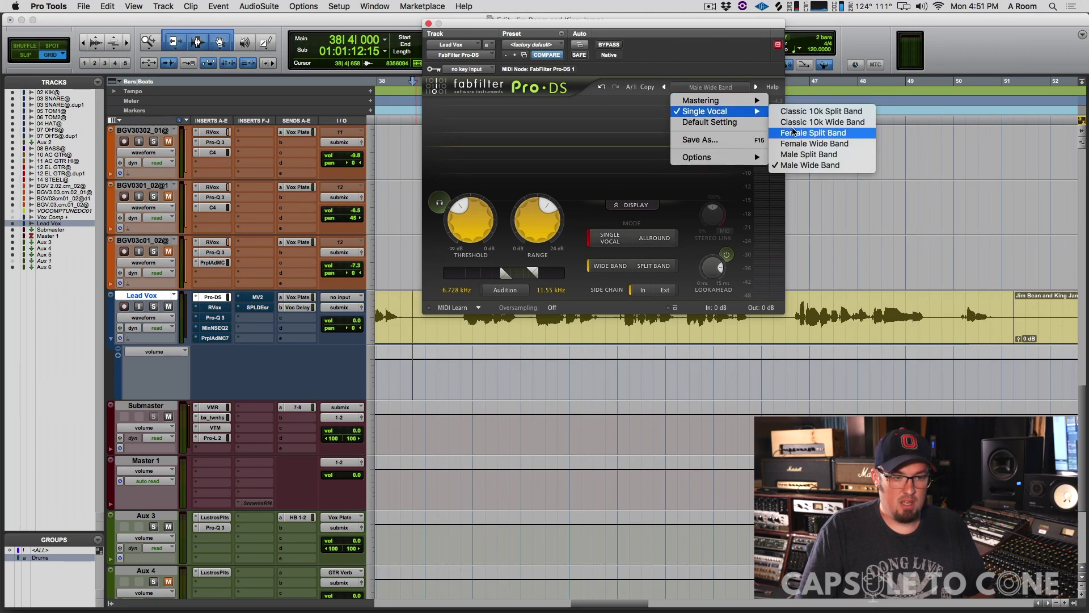
{"action": "left_click", "coordinate": [816, 164]}
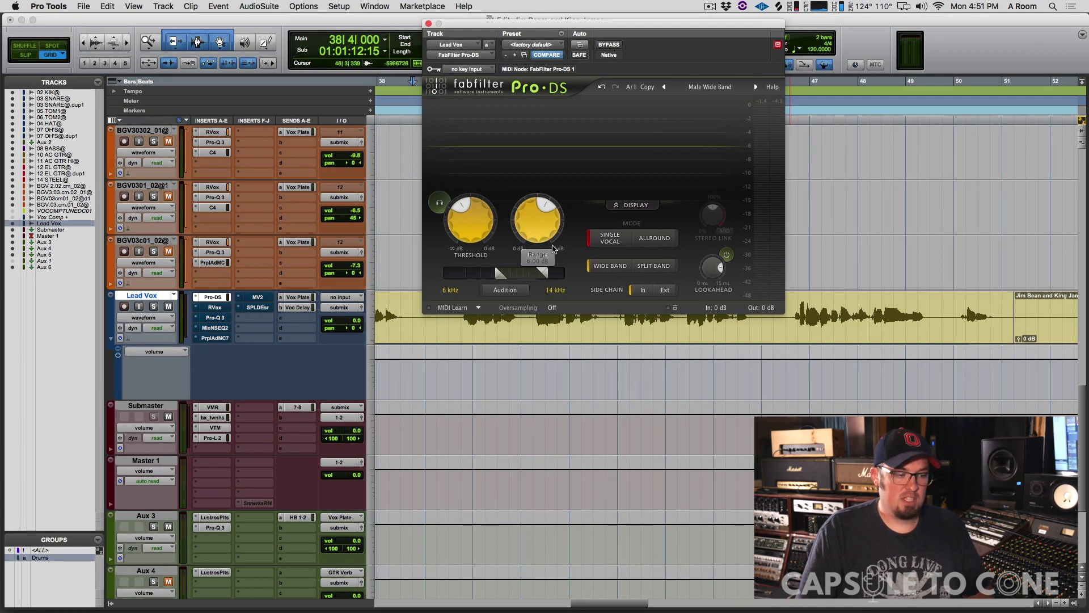
Step: Narrow the de-esser's side-chain frequency range to 6.795 kHz–11.46 kHz, auditioning the vocal from bar 38 beat 4
{"action": "left_click_drag", "start_coordinate": [499, 276], "coordinate": [506, 280]}
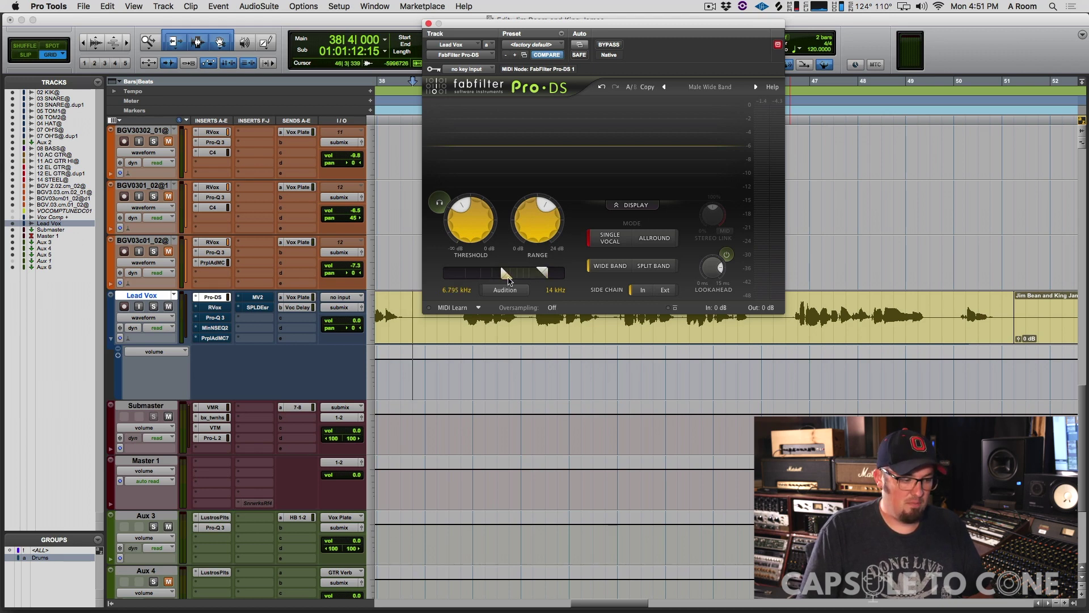
{"action": "left_click", "coordinate": [418, 302]}
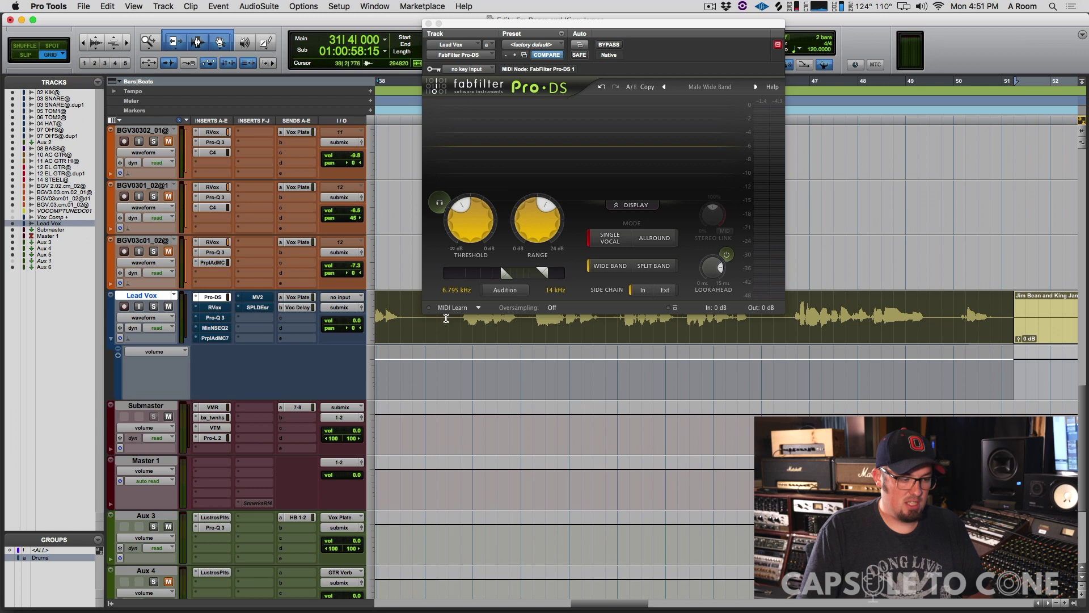
{"action": "key", "text": "space"}
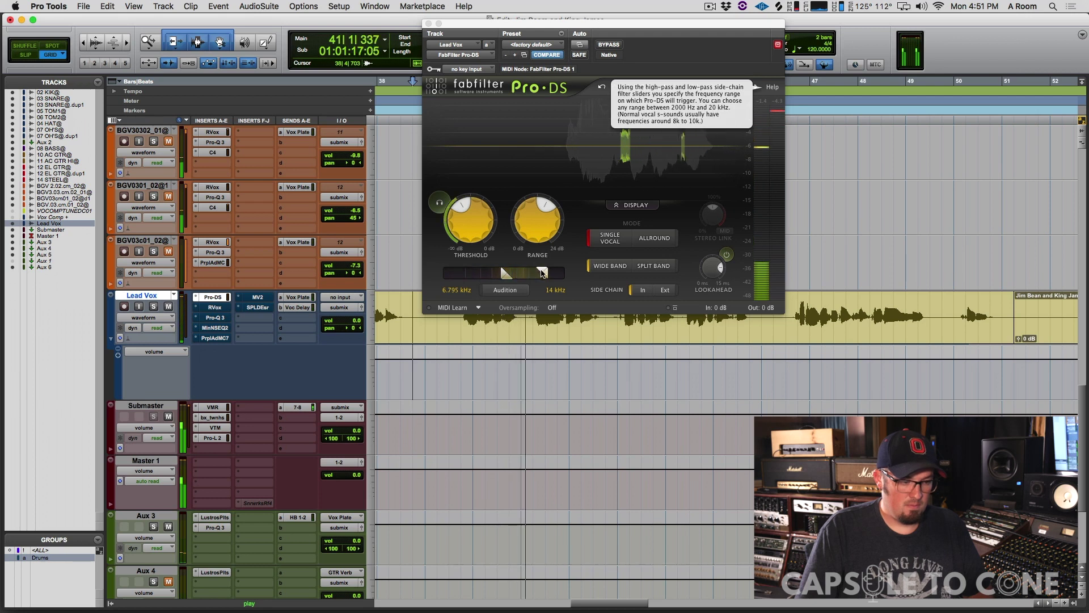
{"action": "left_click", "coordinate": [543, 274]}
{"action": "key", "text": "space"}
{"action": "left_click_drag", "start_coordinate": [543, 274], "coordinate": [534, 274]}
Step: Play the vocal from bar 38 beat 4 and raise the de-esser's Threshold slightly during playback
{"action": "left_click", "coordinate": [459, 321]}
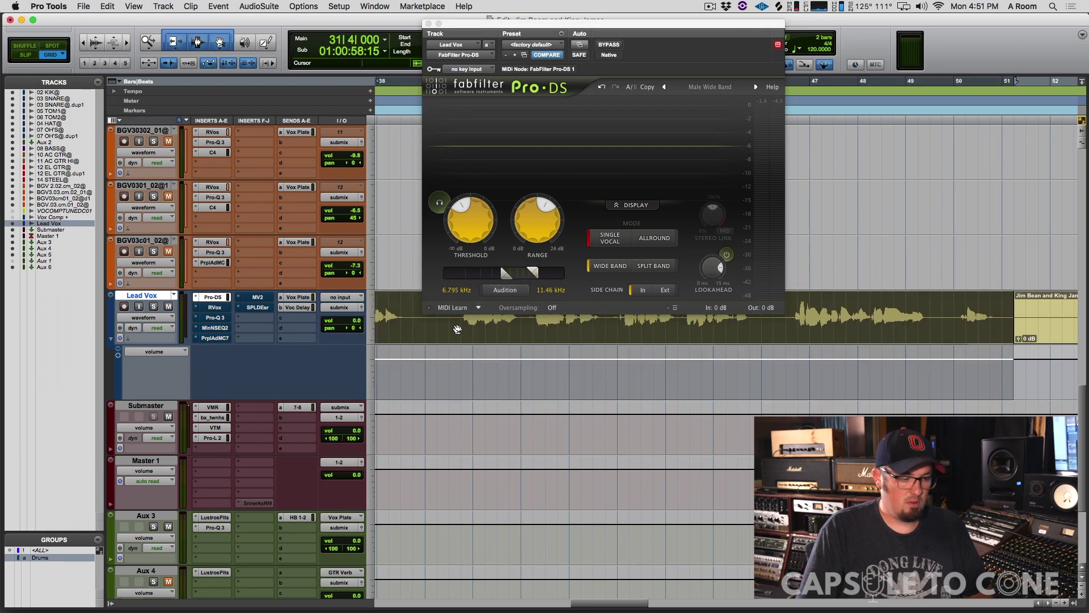
{"action": "left_click", "coordinate": [407, 297]}
{"action": "key", "text": "space"}
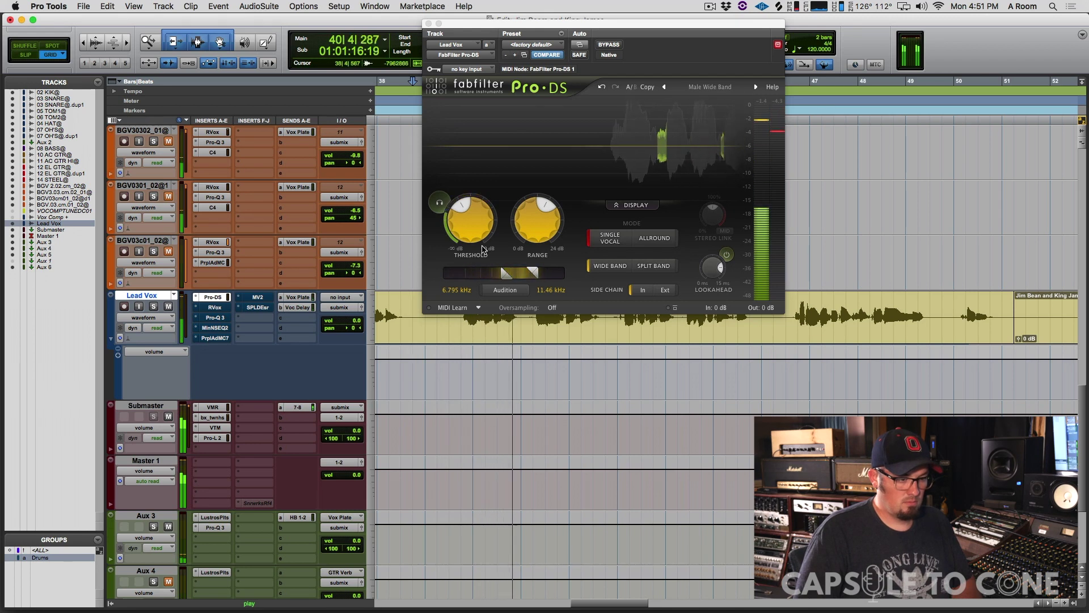
{"action": "mouse_move", "coordinate": [470, 220]}
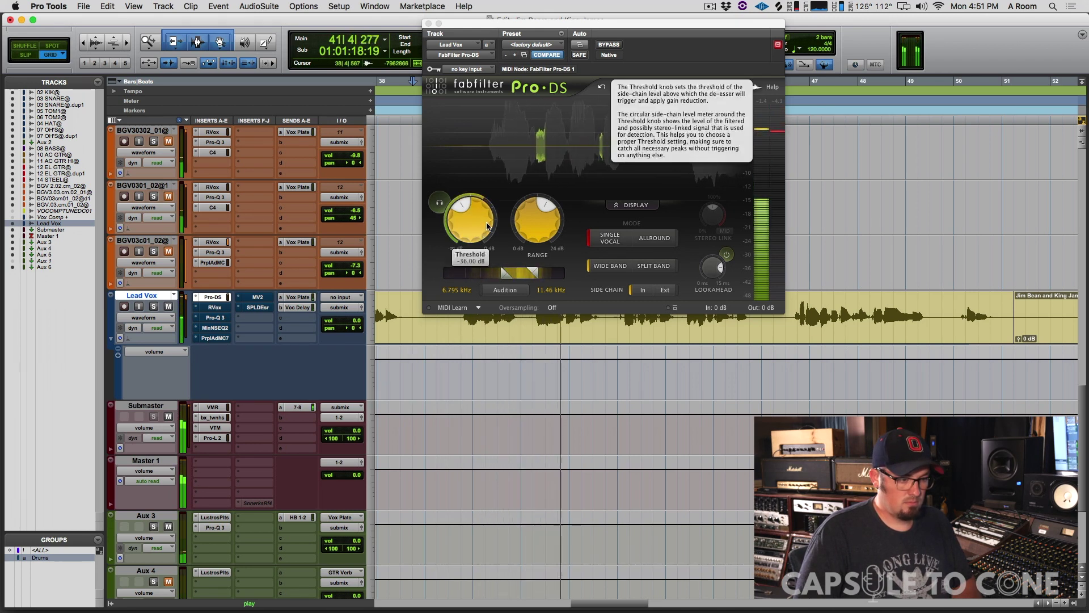
{"action": "left_click_drag", "start_coordinate": [469, 218], "coordinate": [468, 213]}
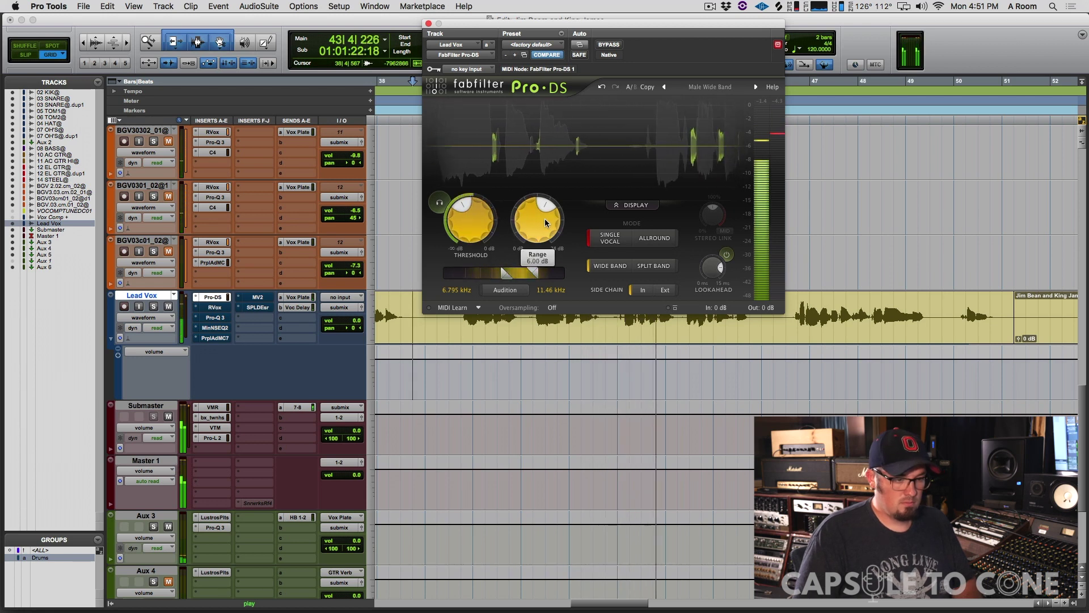
{"action": "key", "text": "space"}
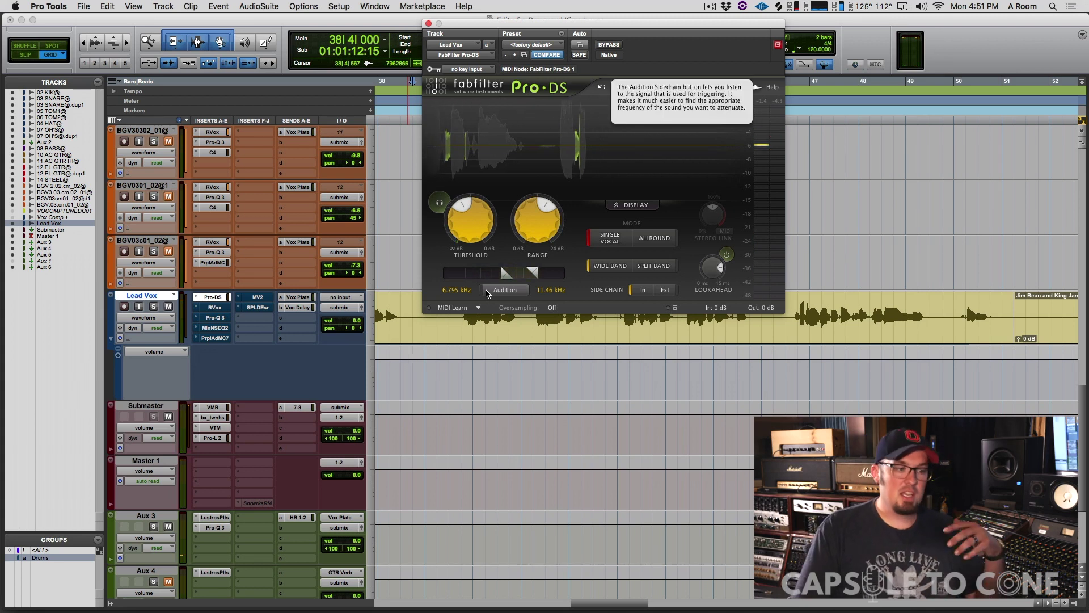
Step: Try a de-esser Range of 14.20 dB and audition the vocal with the heavier reduction
{"action": "mouse_move", "coordinate": [535, 219]}
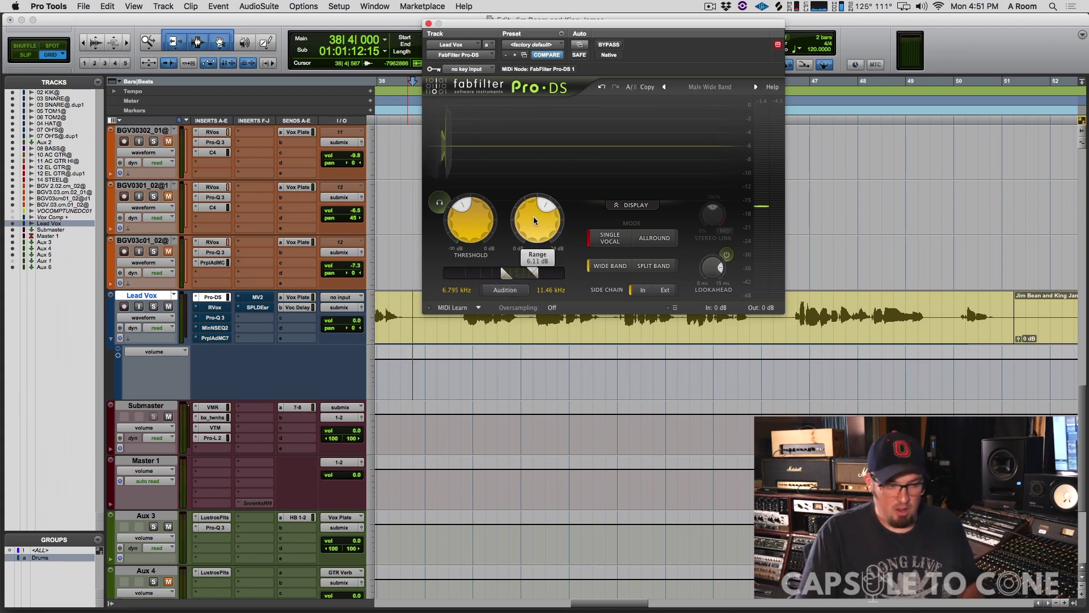
{"action": "left_click_drag", "start_coordinate": [535, 219], "coordinate": [547, 182]}
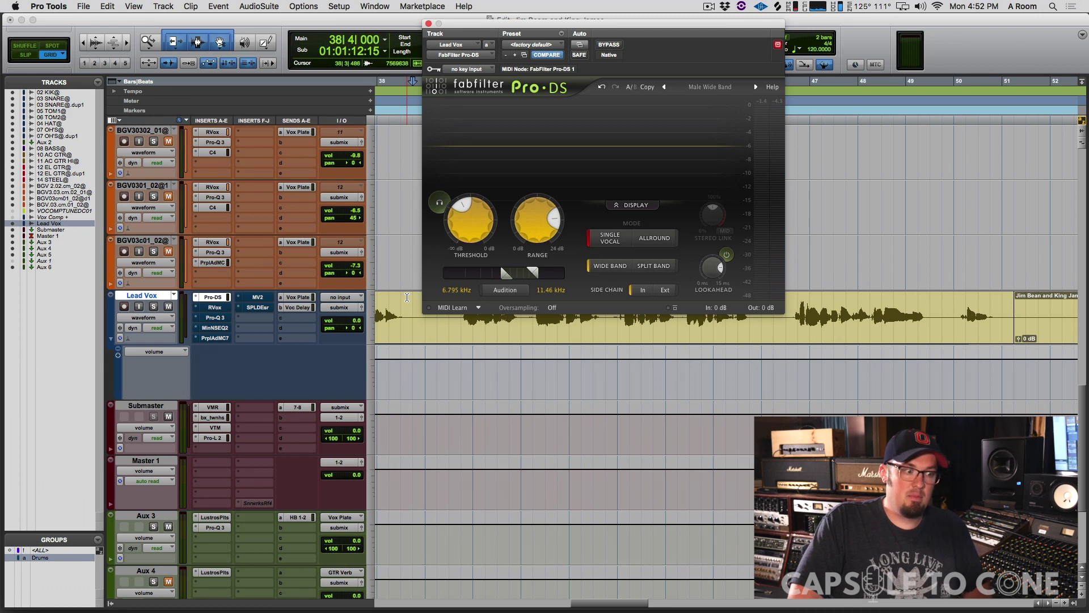
{"action": "key", "text": "space"}
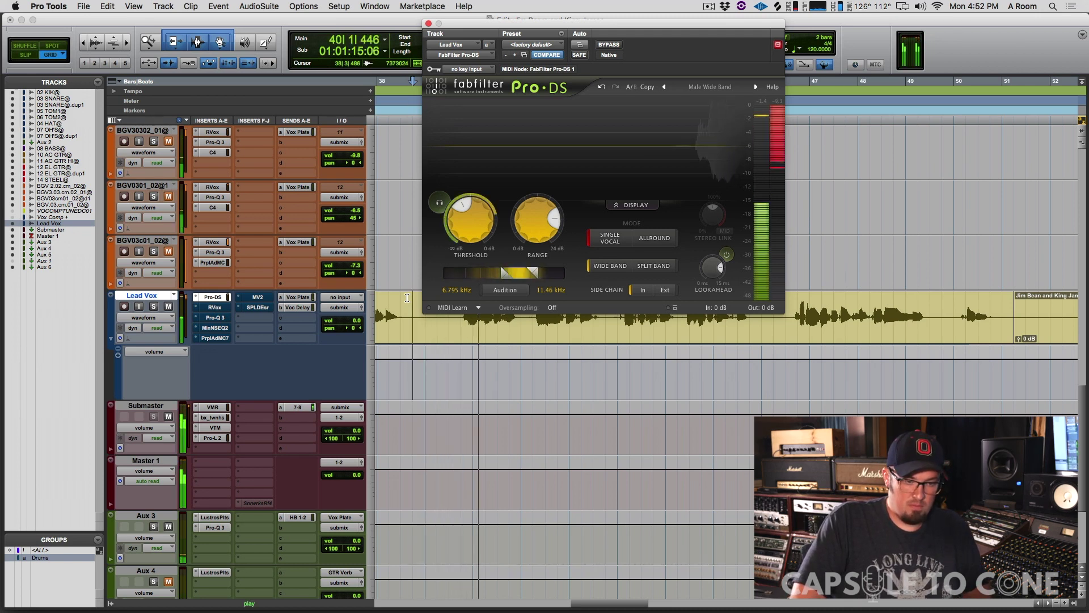
{"action": "key", "text": "space"}
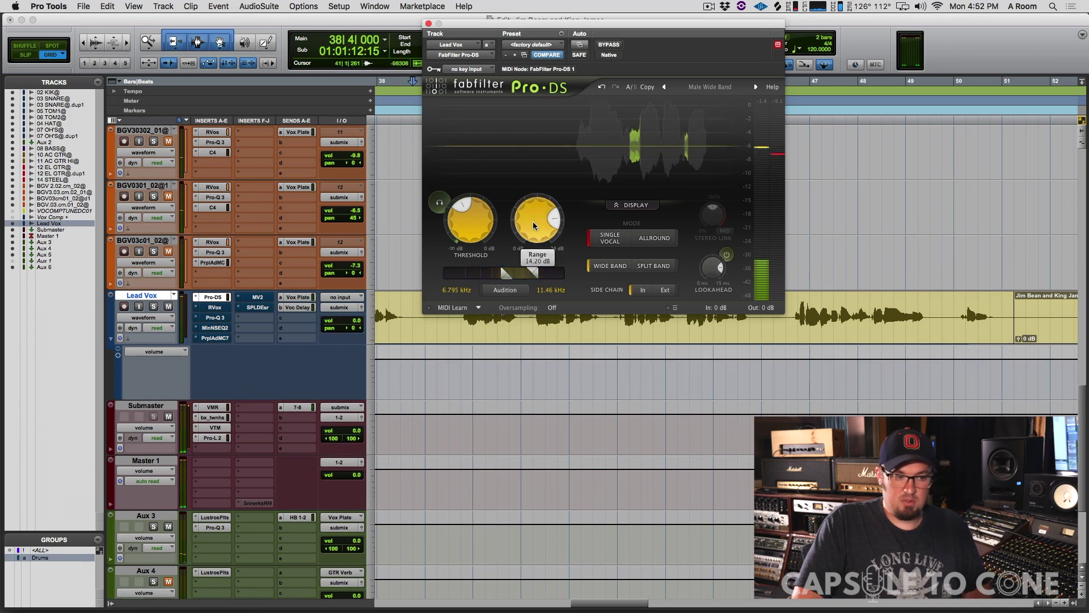
Step: Lower the de-esser's Range in stages to 4.82 dB, playing the vocal phrase between adjustments to compare
{"action": "left_click_drag", "start_coordinate": [533, 220], "coordinate": [526, 240]}
{"action": "key", "text": "space"}
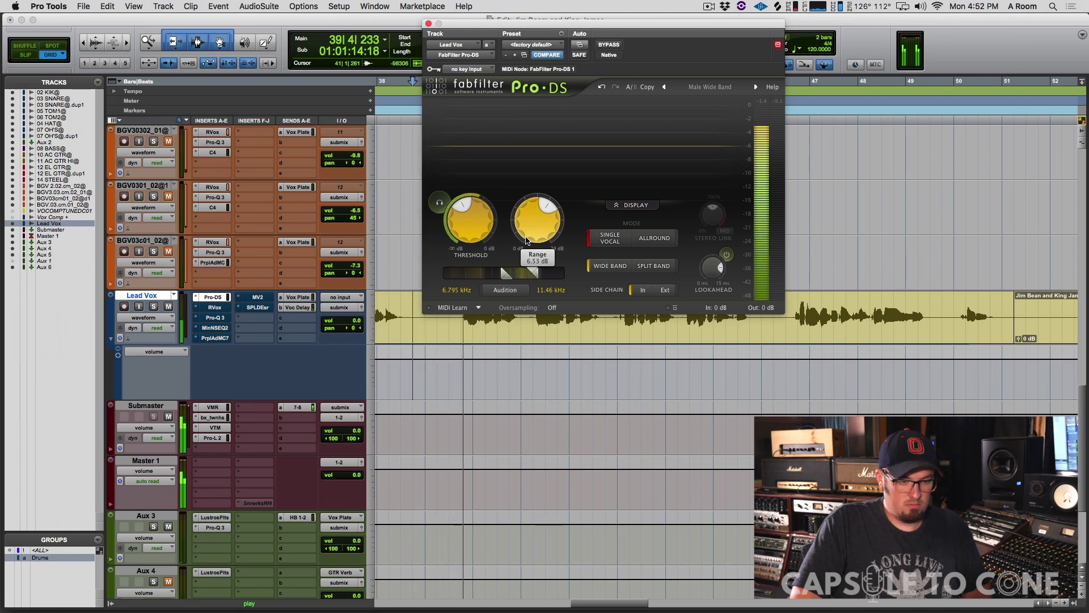
{"action": "key", "text": "space"}
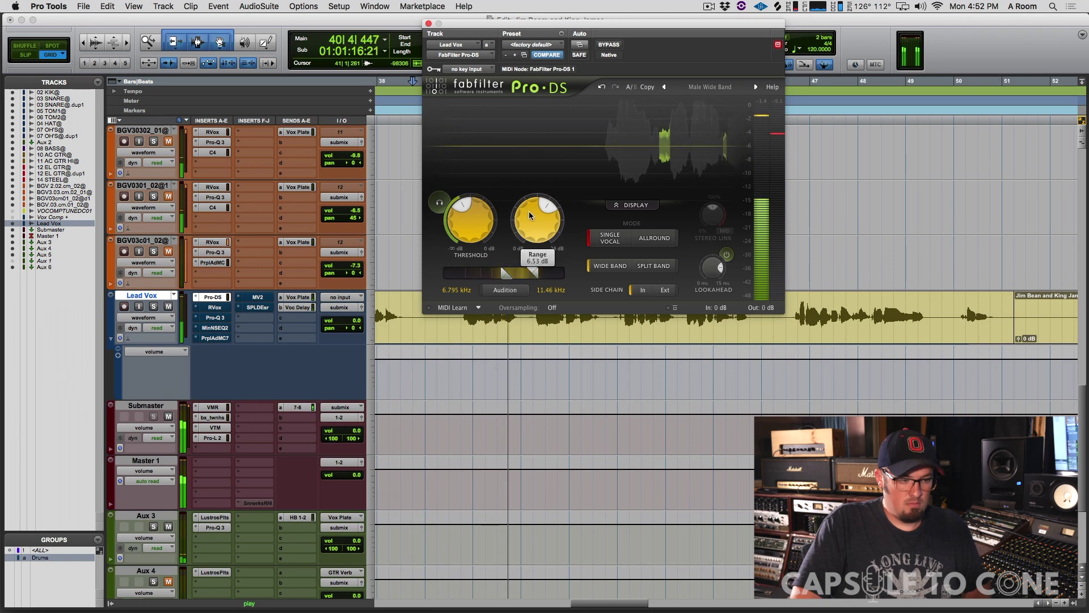
{"action": "key", "text": "space"}
{"action": "left_click_drag", "start_coordinate": [529, 219], "coordinate": [531, 229]}
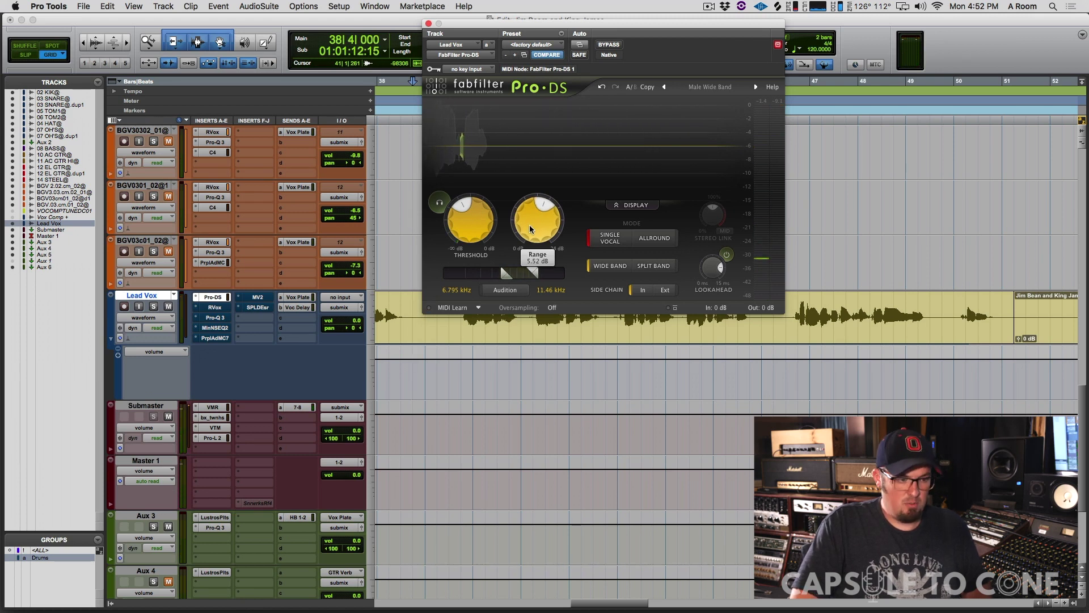
{"action": "key", "text": "space"}
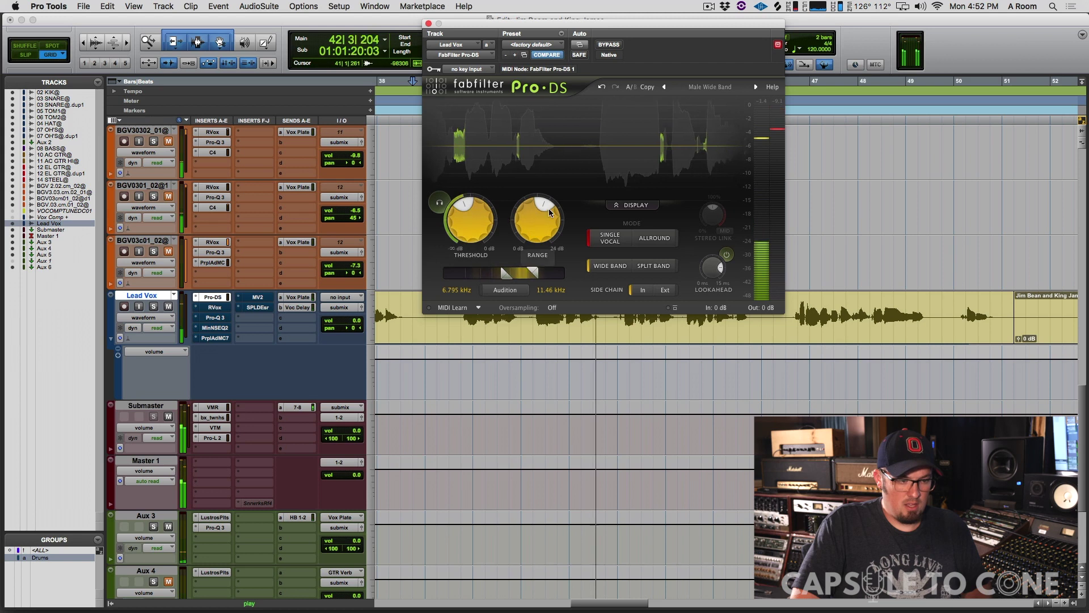
{"action": "left_click_drag", "start_coordinate": [535, 213], "coordinate": [529, 221]}
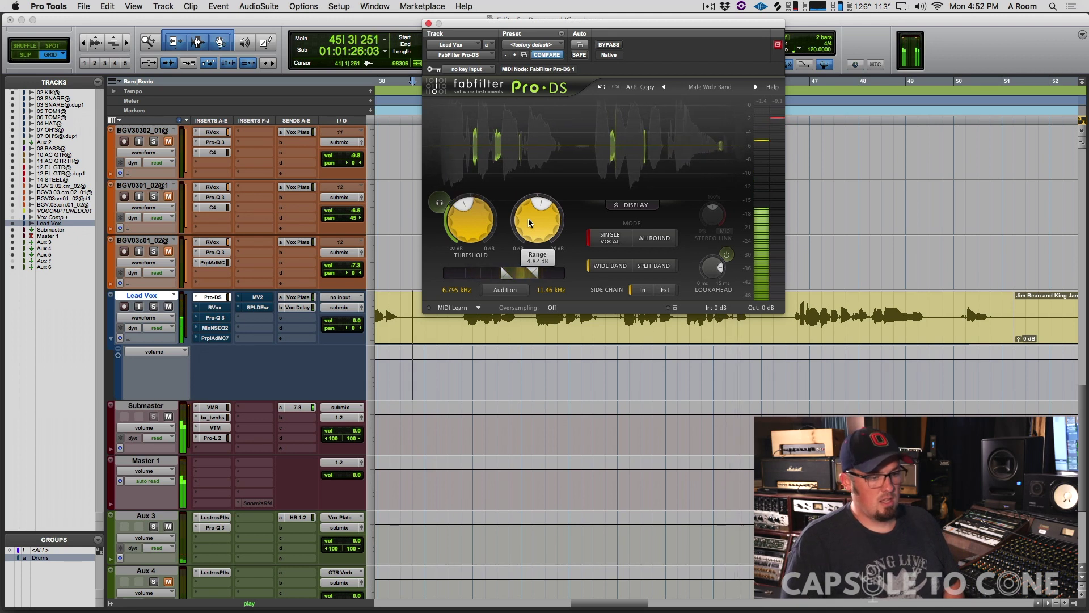
{"action": "key", "text": "space"}
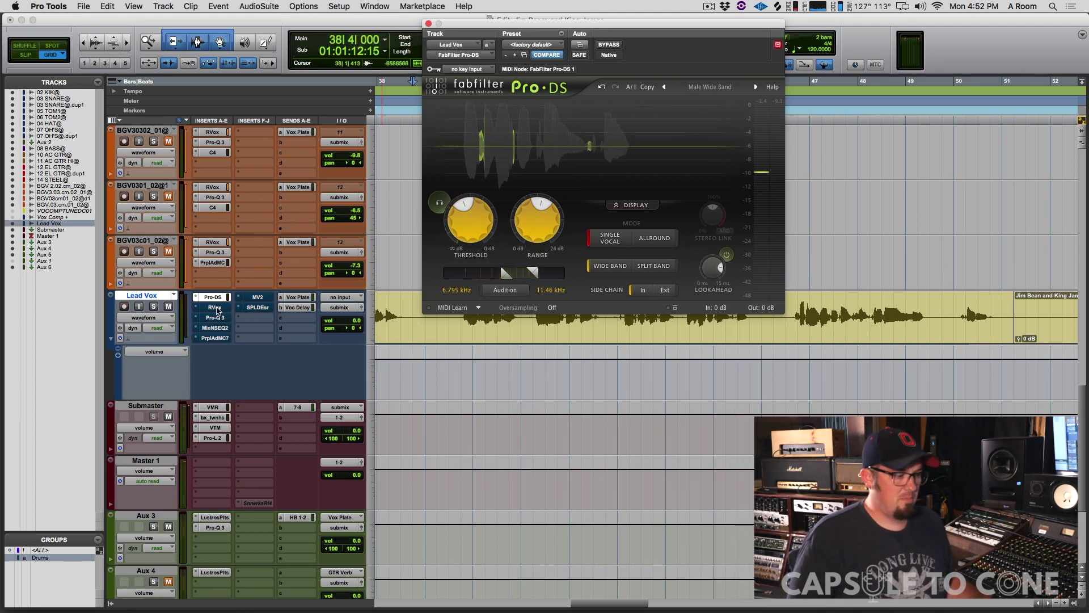
Step: Open the Lead Vox track's RVox insert and delete the silent stretch of vocal clip between bars 38 and 40
{"action": "left_click", "coordinate": [215, 307]}
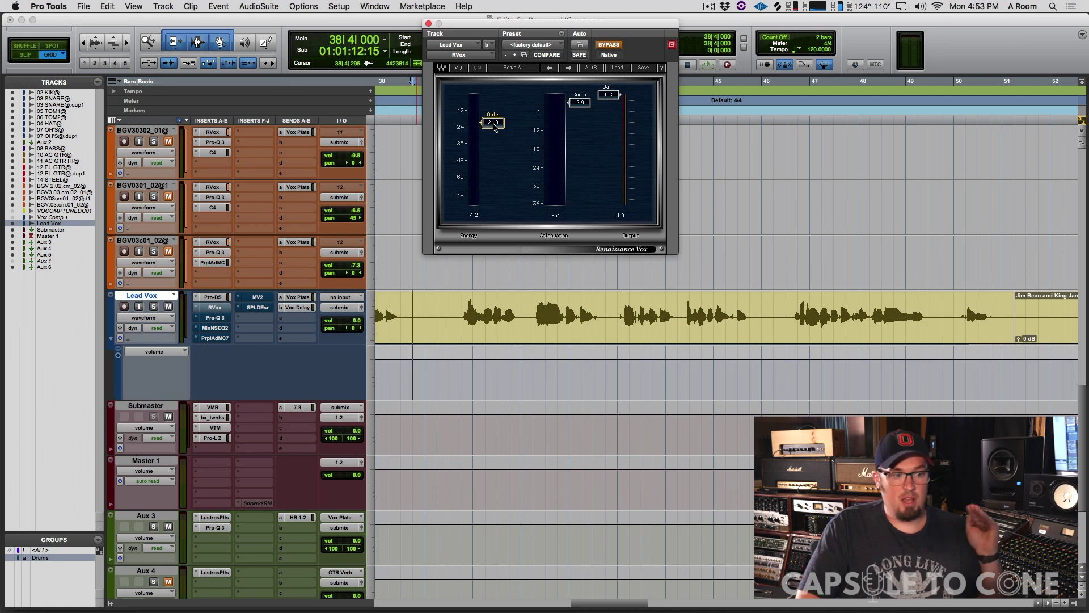
{"action": "left_click", "coordinate": [407, 311]}
{"action": "left_click_drag", "start_coordinate": [406, 311], "coordinate": [460, 307]}
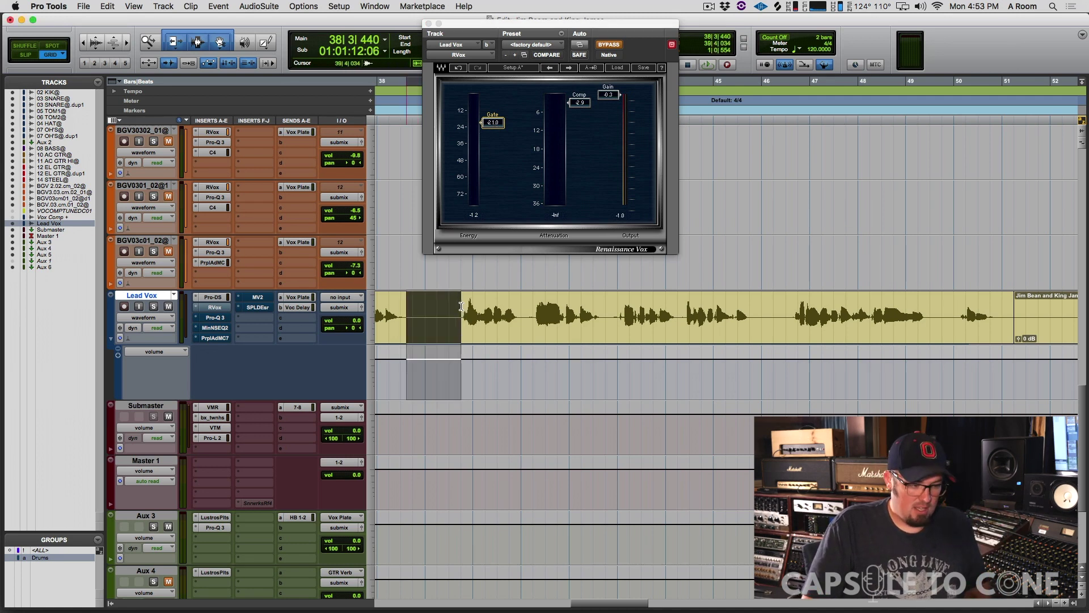
{"action": "key", "text": "Delete"}
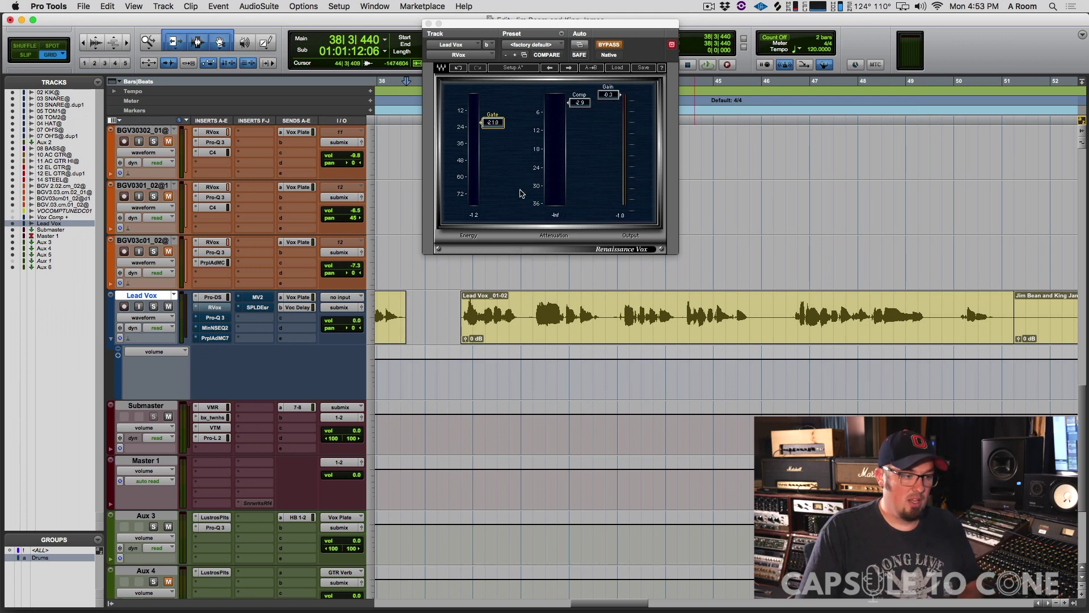
Step: Activate RVox with its Gain at -0.4 and play the lead vocal from bar 39 beat 3
{"action": "left_click", "coordinate": [609, 42]}
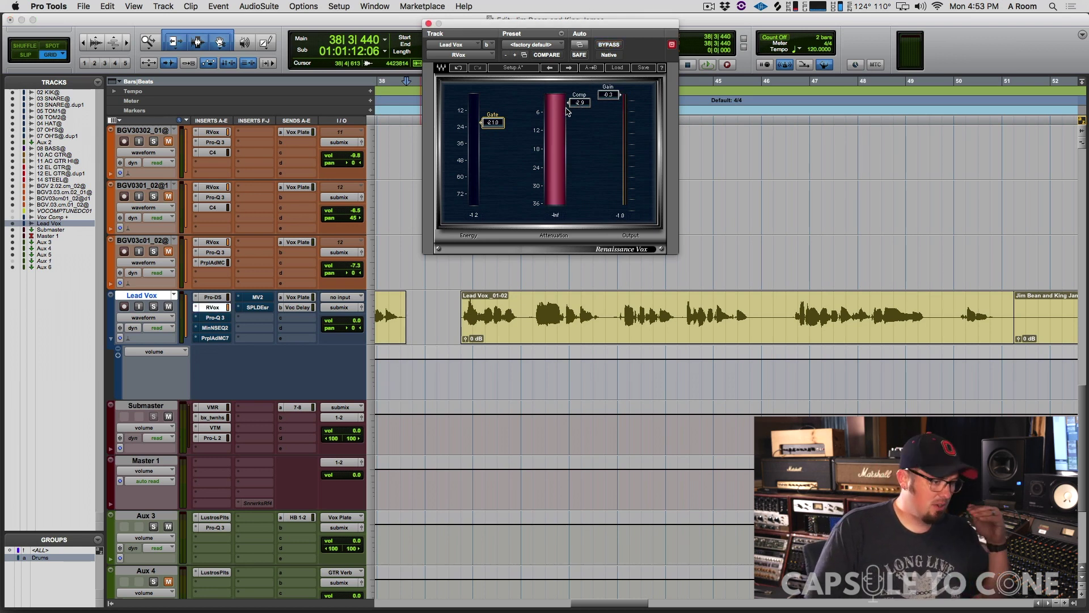
{"action": "left_click", "coordinate": [453, 296]}
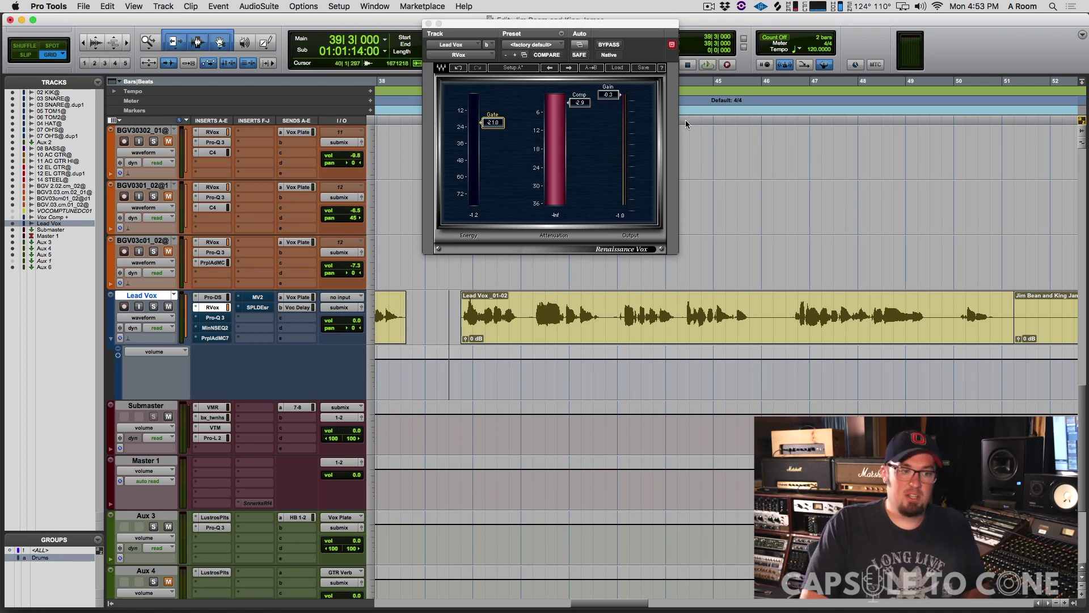
{"action": "left_click", "coordinate": [610, 95]}
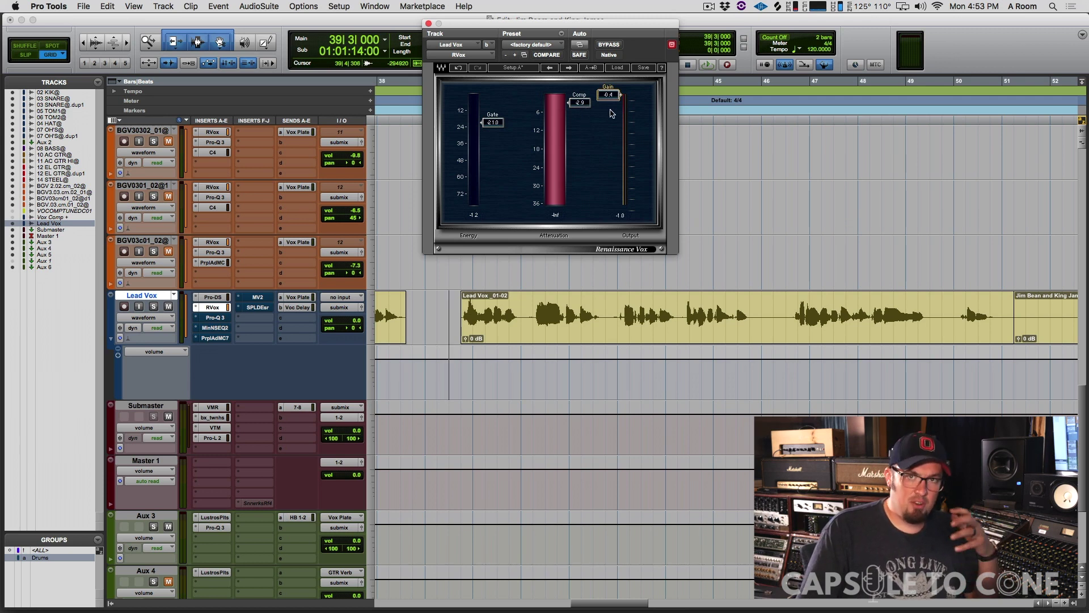
{"action": "left_click", "coordinate": [449, 301]}
{"action": "key", "text": "space"}
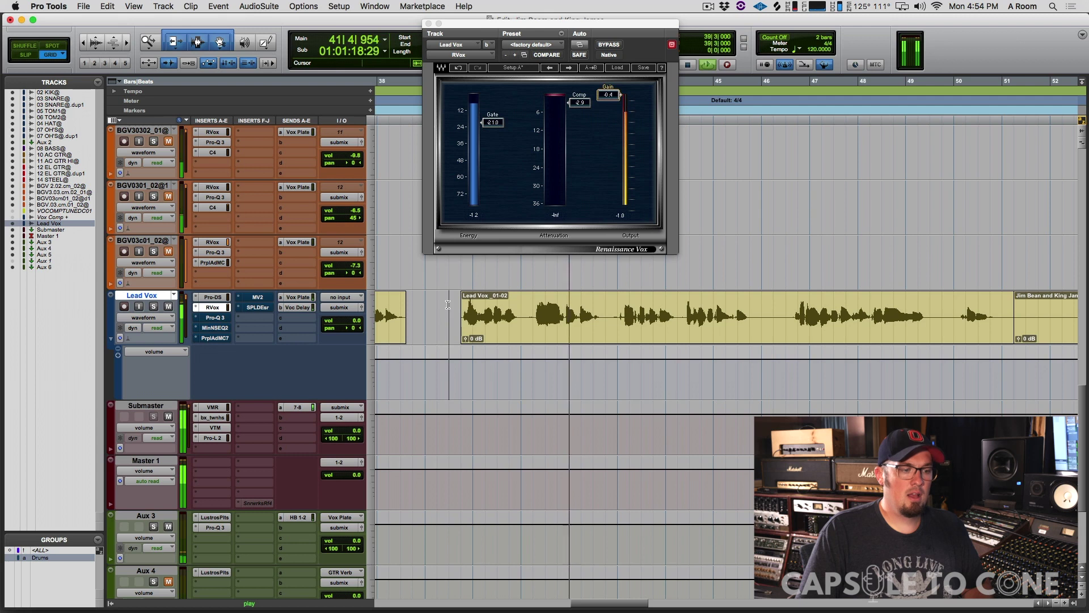
{"action": "key", "text": "space"}
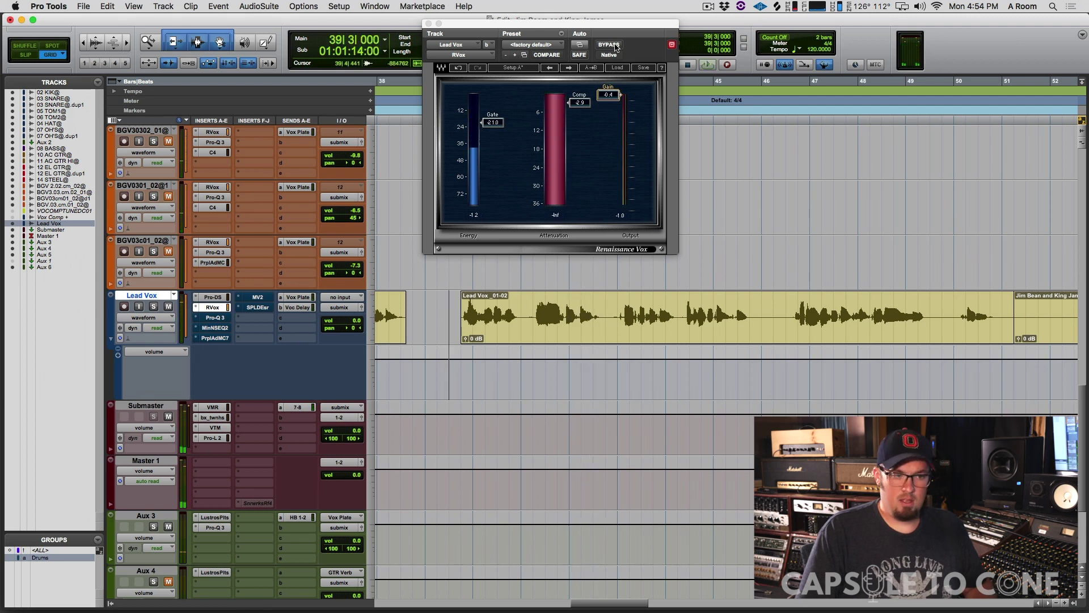
Step: Compare the vocal with RVox bypassed and active during playback, trimming its Gain to -0.5, and close the plug-in
{"action": "left_click", "coordinate": [609, 45]}
{"action": "key", "text": "space"}
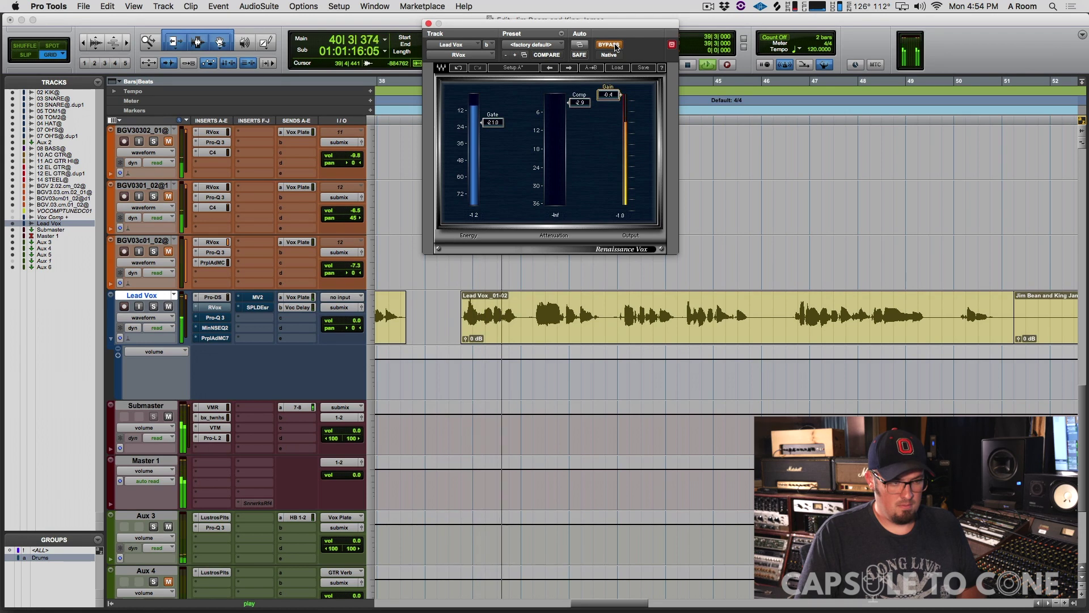
{"action": "left_click", "coordinate": [615, 45]}
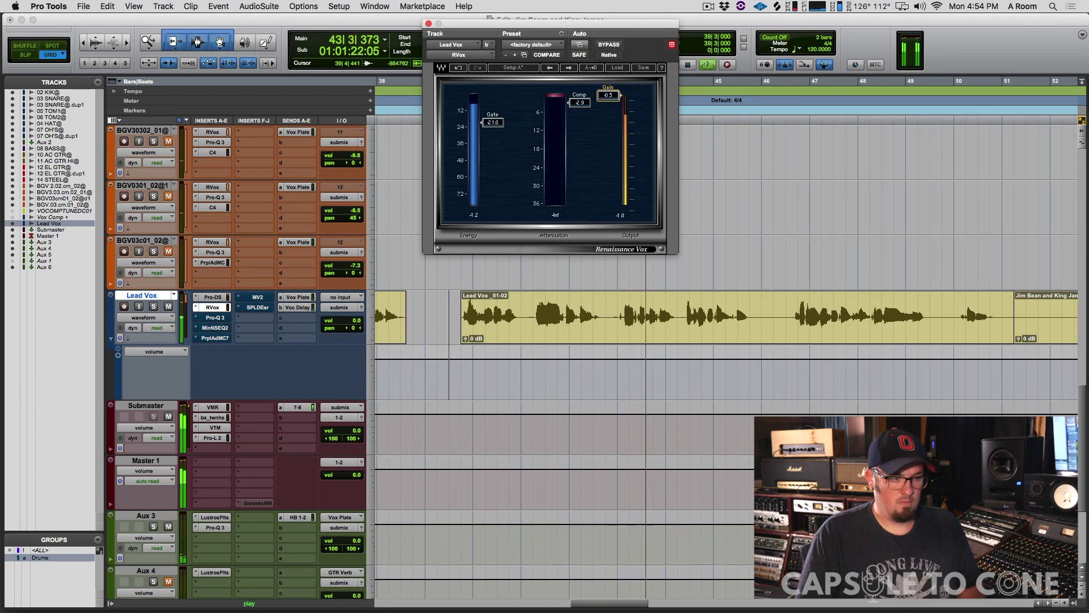
{"action": "left_click", "coordinate": [609, 46]}
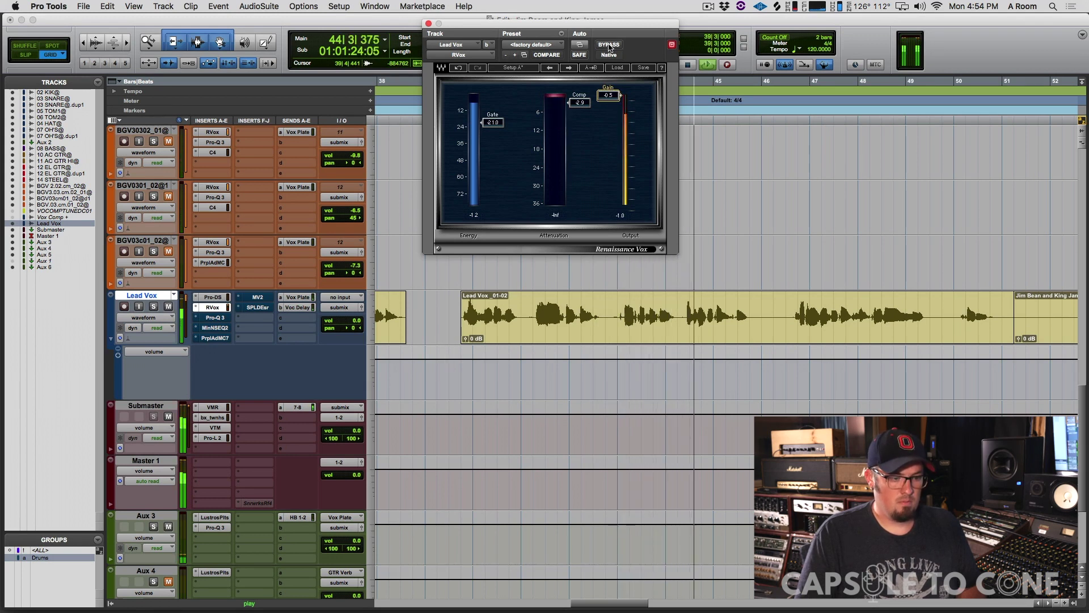
{"action": "left_click", "coordinate": [609, 45]}
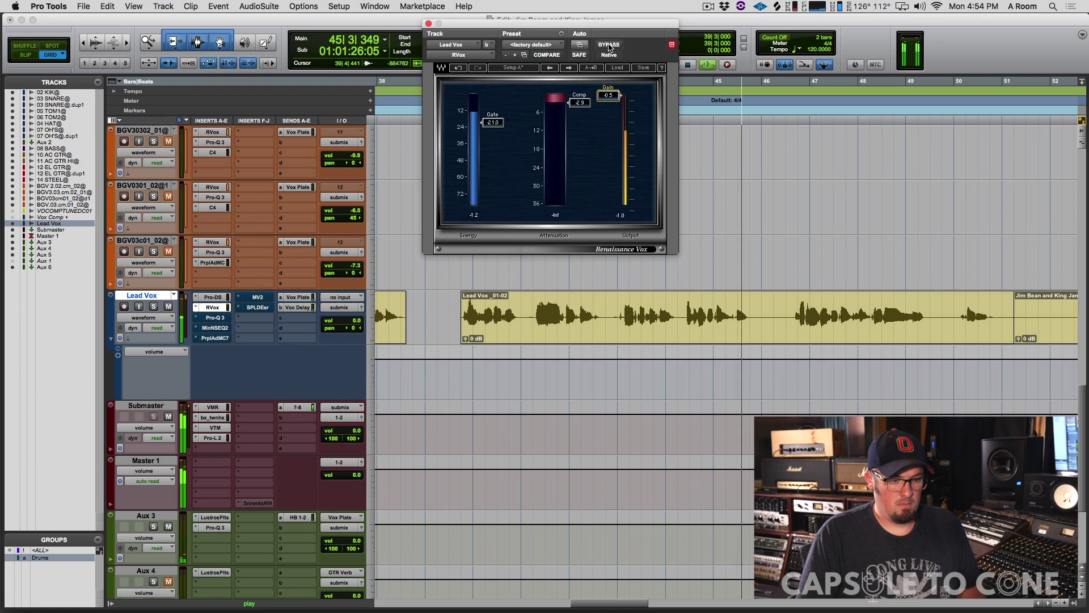
{"action": "key", "text": "space"}
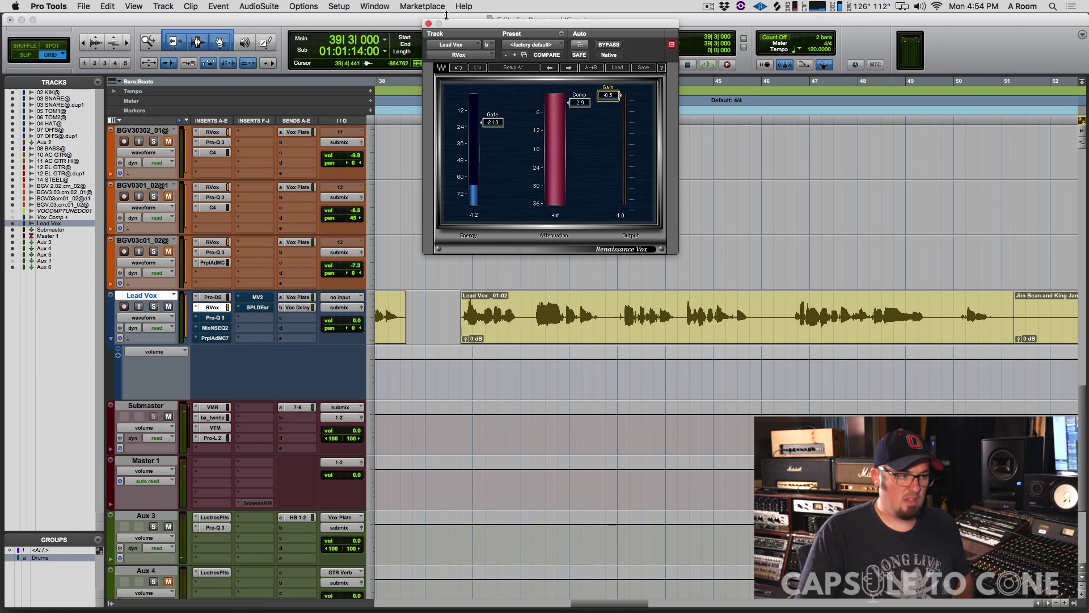
{"action": "left_click", "coordinate": [428, 24]}
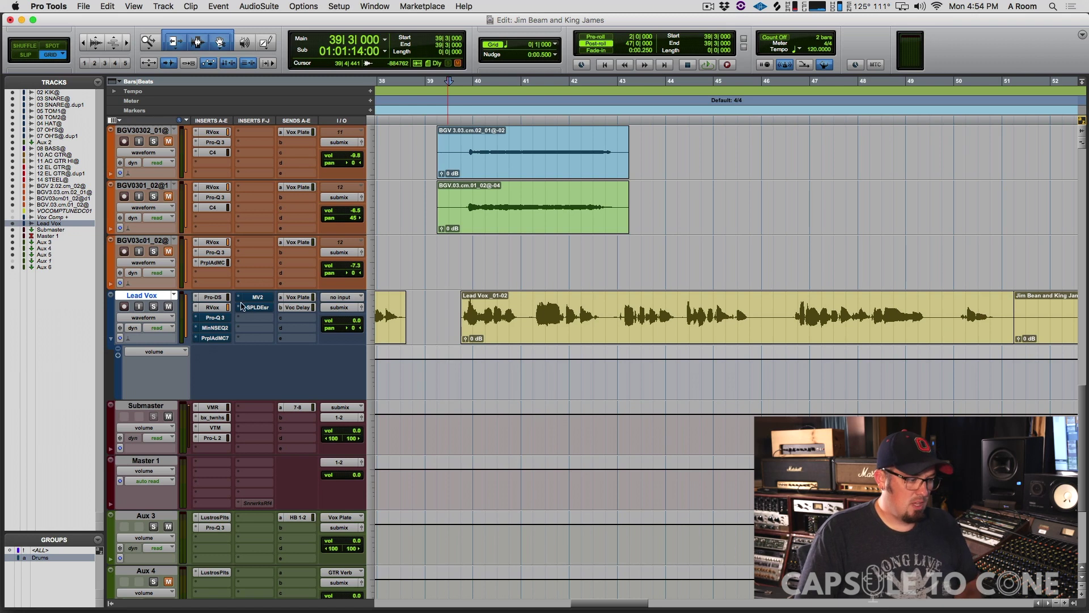
Step: Open the Lead Vox Pro-Q 3 insert and inspect the settings of its two narrow low-frequency cut bands
{"action": "left_click", "coordinate": [216, 317]}
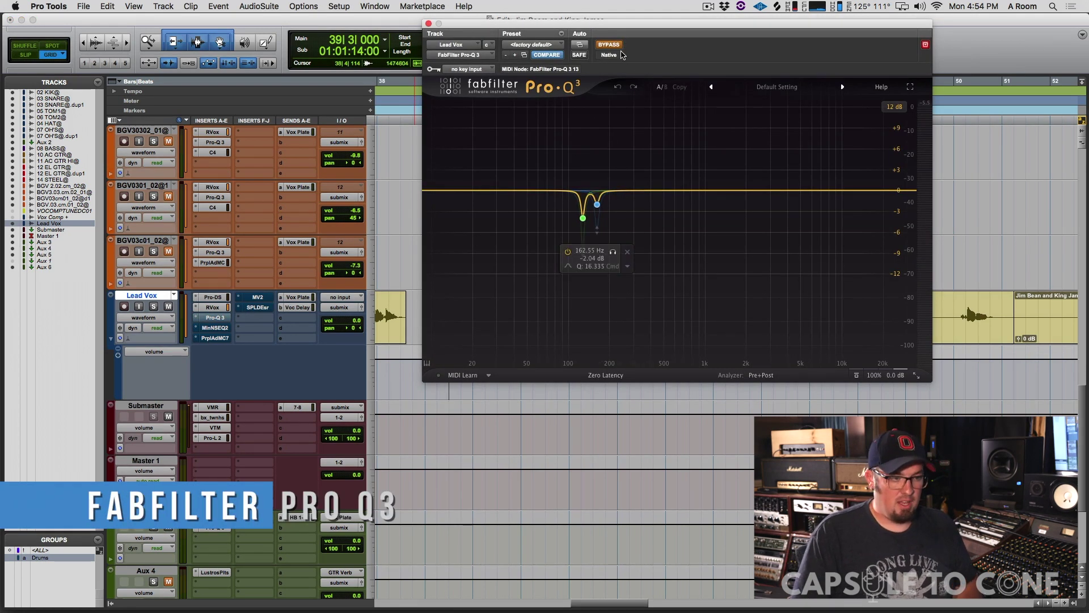
{"action": "left_click_drag", "start_coordinate": [622, 30], "coordinate": [733, 25]}
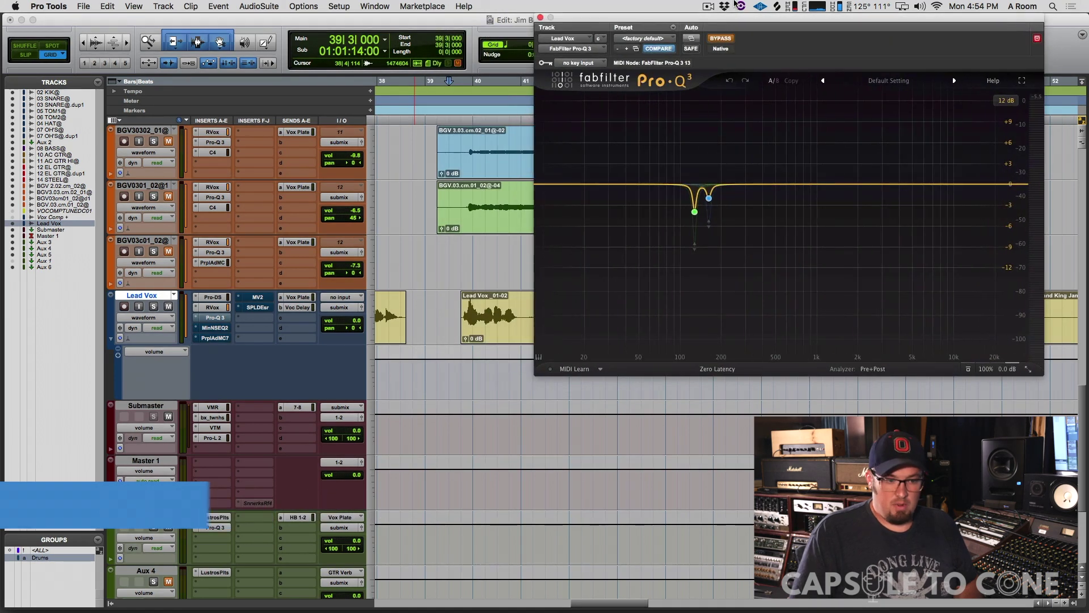
{"action": "left_click", "coordinate": [694, 214]}
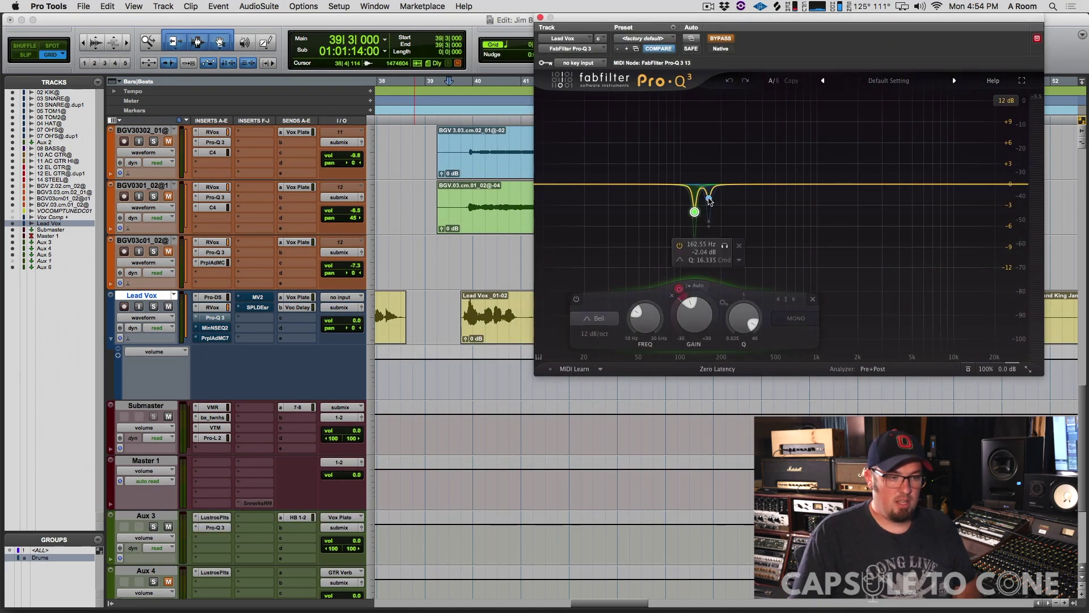
{"action": "left_click", "coordinate": [709, 198]}
{"action": "left_click", "coordinate": [709, 199]}
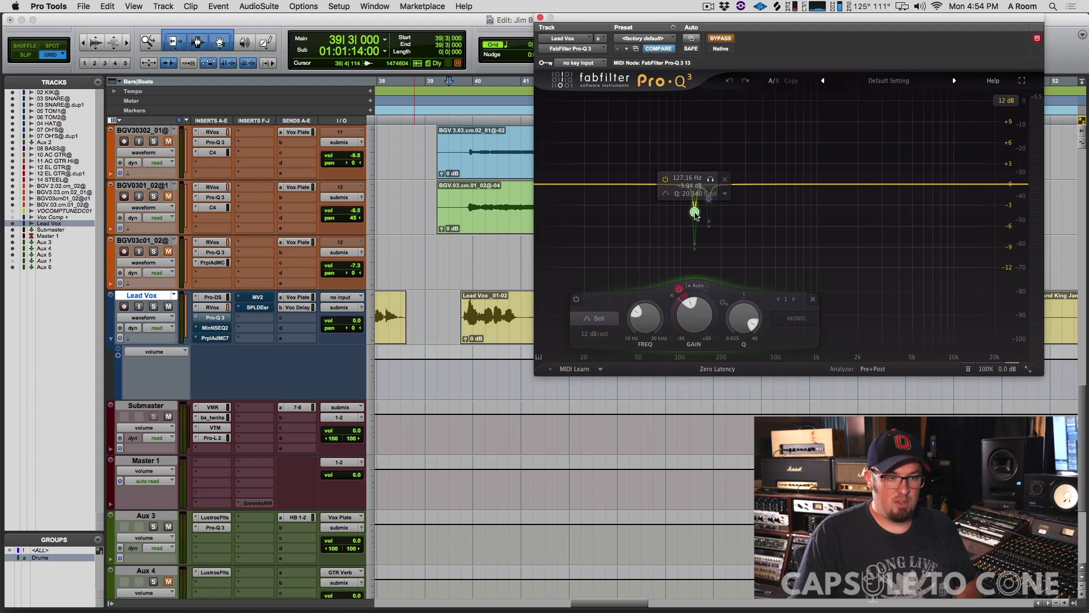
{"action": "left_click", "coordinate": [709, 198]}
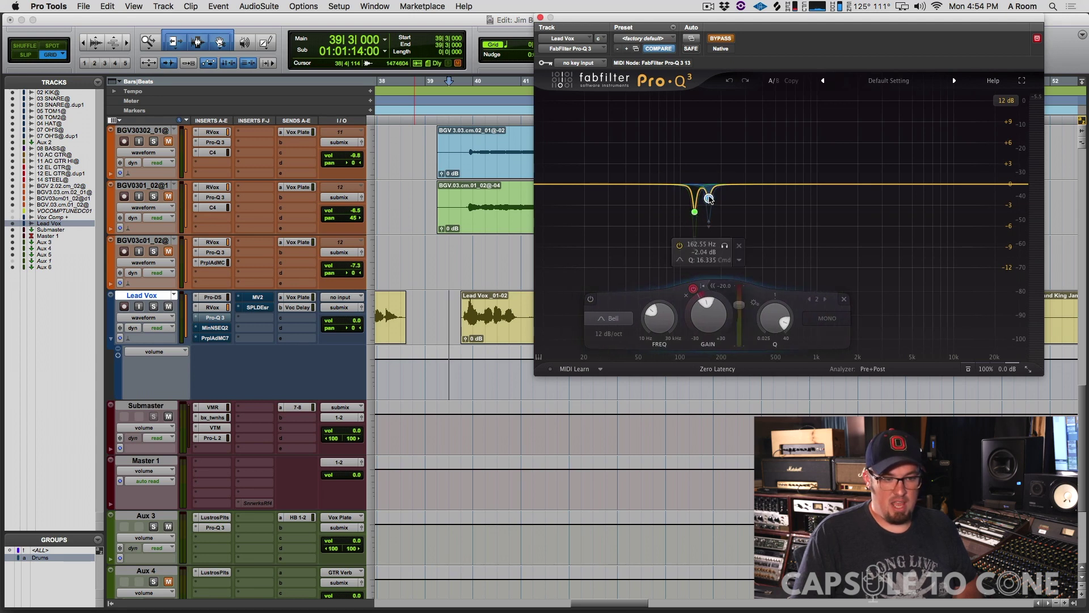
Step: Activate Pro-Q 3, solo Lead Vox, and compare the vocal with the EQ bypassed and active during playback
{"action": "left_click", "coordinate": [215, 318], "text": "super"}
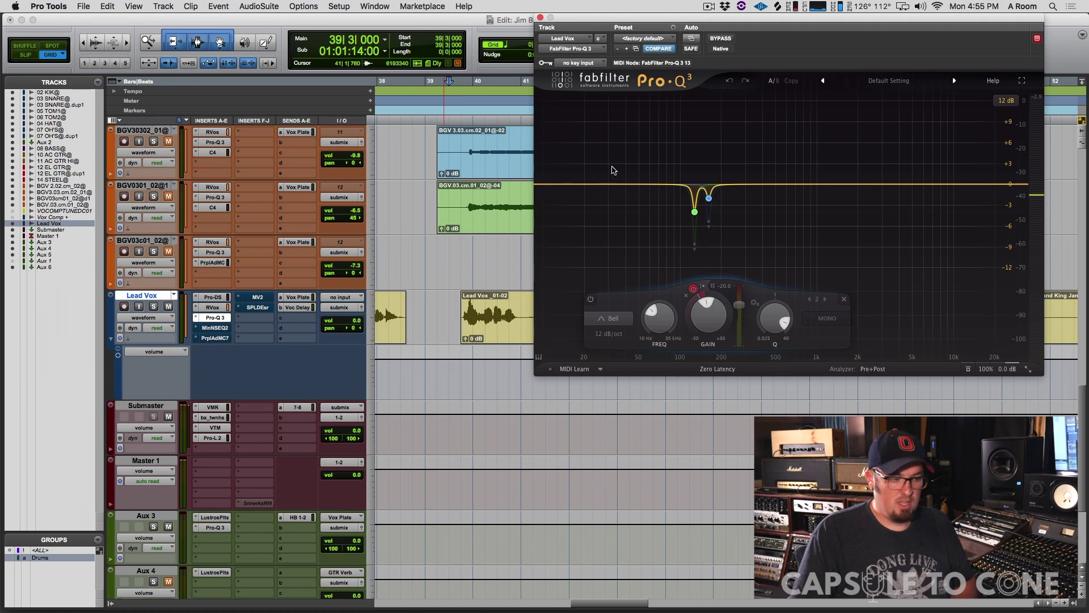
{"action": "left_click", "coordinate": [154, 306]}
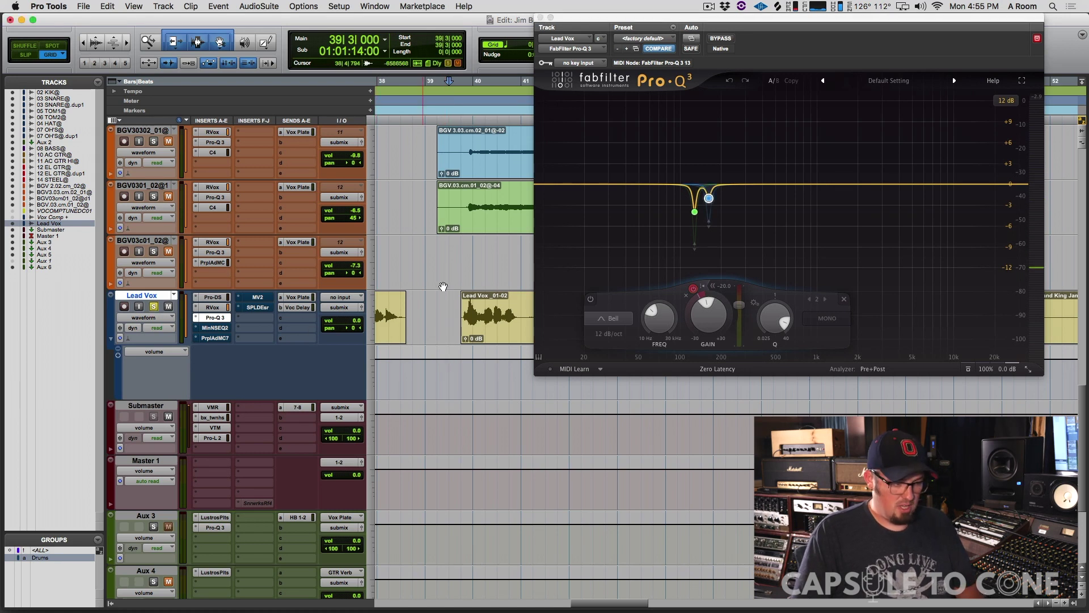
{"action": "key", "text": "space"}
{"action": "left_click", "coordinate": [721, 38]}
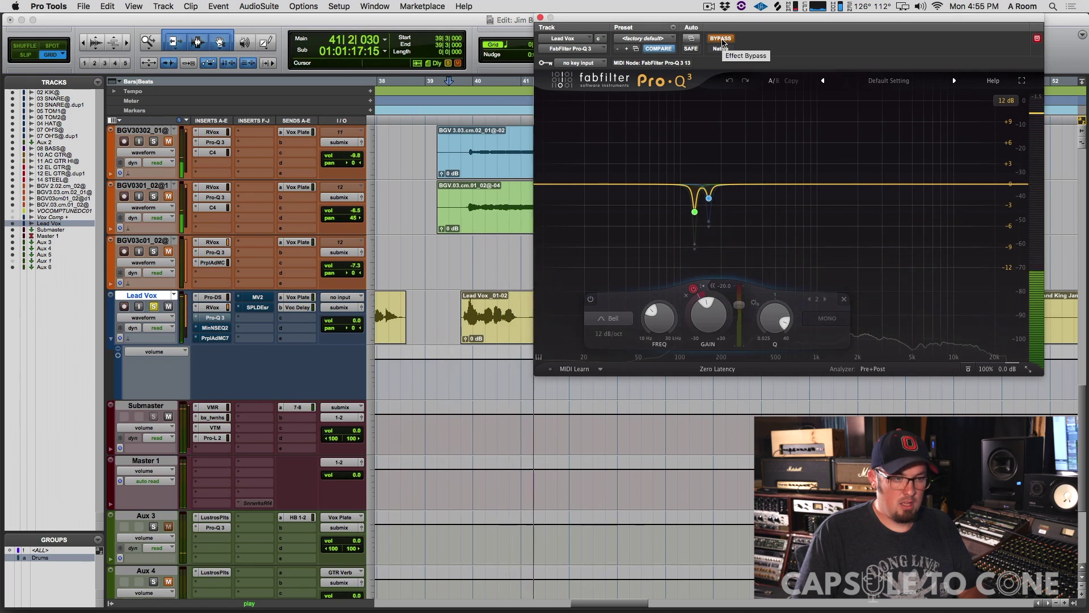
{"action": "left_click", "coordinate": [721, 39]}
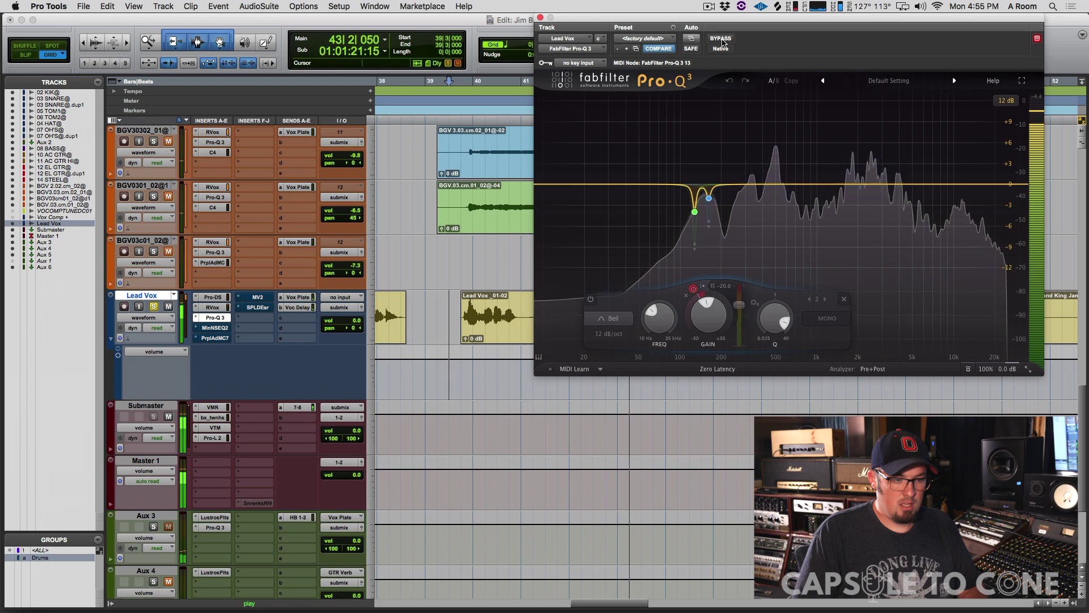
{"action": "left_click", "coordinate": [721, 38]}
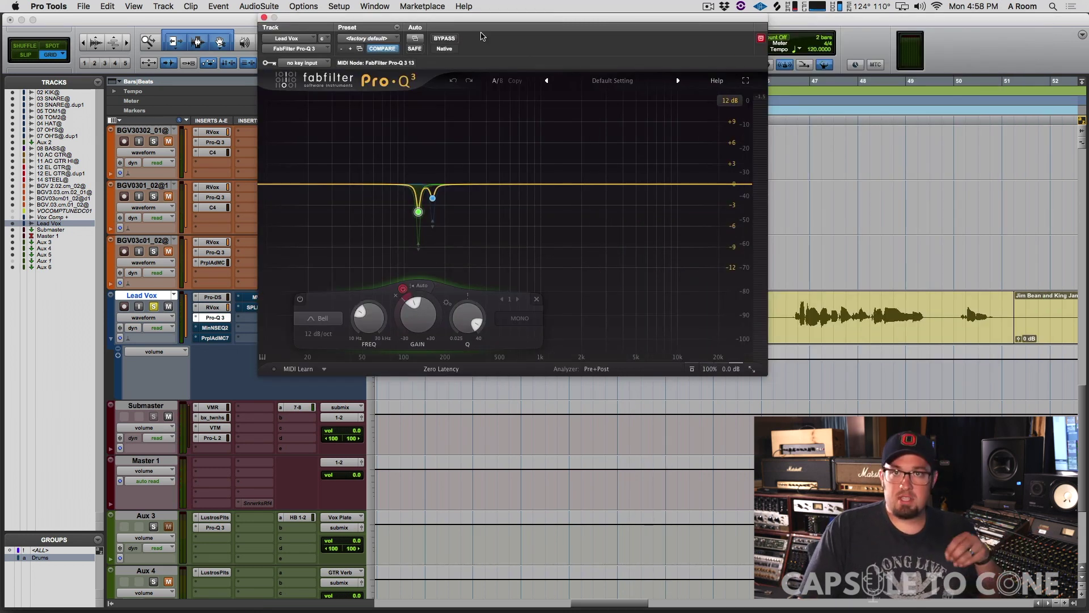
{"action": "left_click", "coordinate": [264, 18]}
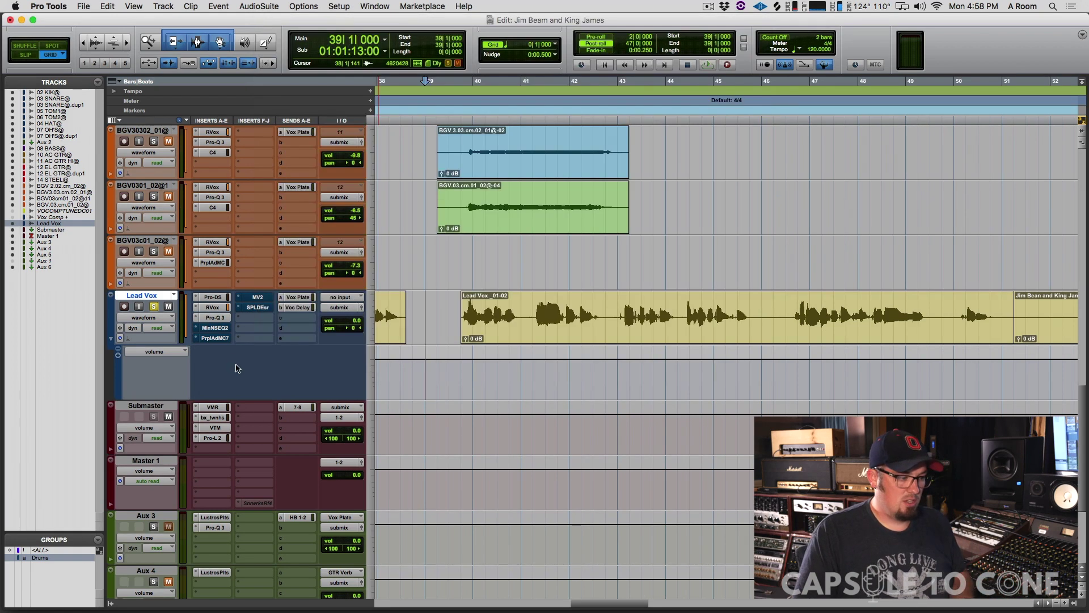
Step: Open the Lead Vox Millennia NSEQ-2 insert and switch off all its active channel 1 EQ bands
{"action": "left_click", "coordinate": [217, 329]}
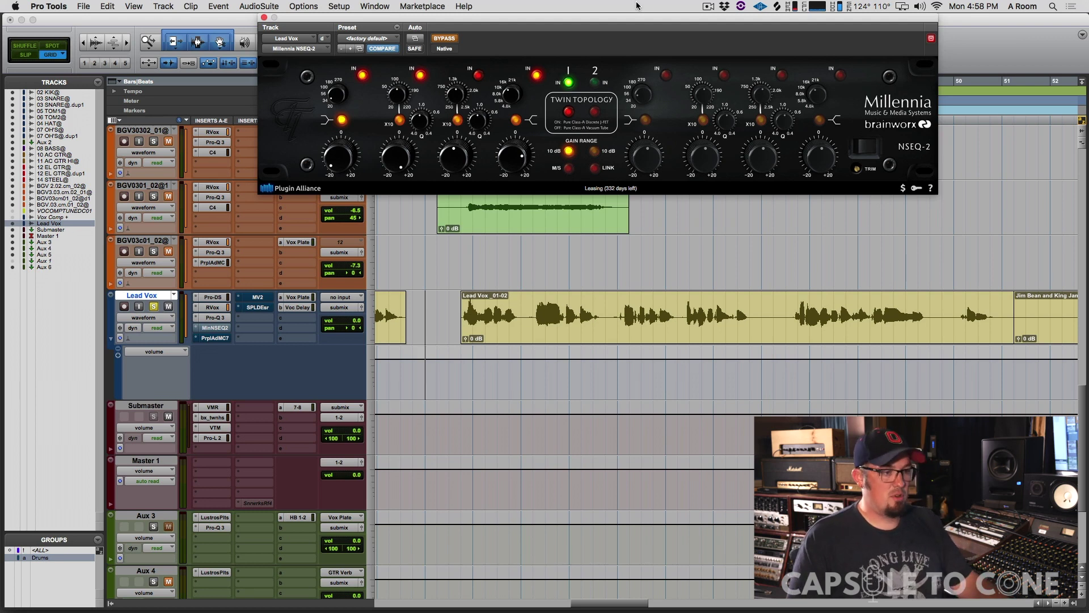
{"action": "left_click", "coordinate": [536, 76]}
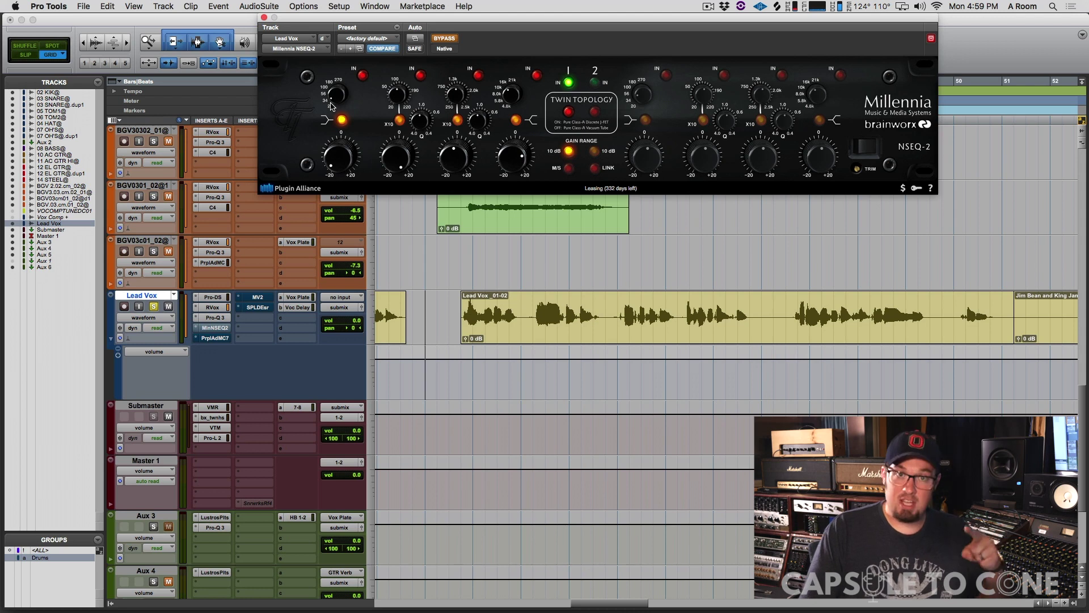
{"action": "left_click", "coordinate": [435, 288]}
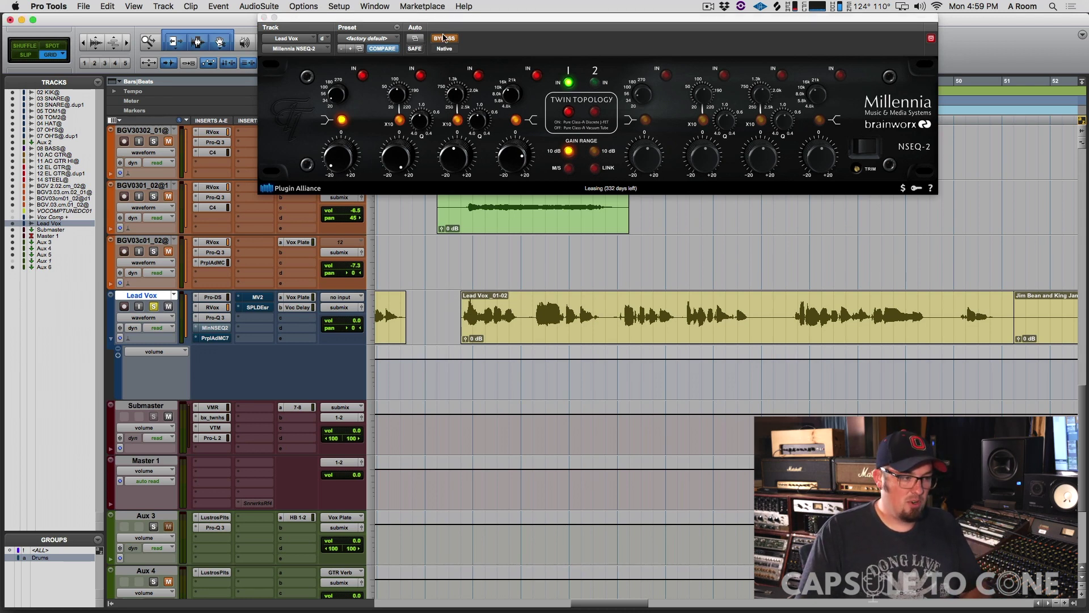
{"action": "left_click", "coordinate": [363, 74]}
{"action": "left_click", "coordinate": [363, 75]}
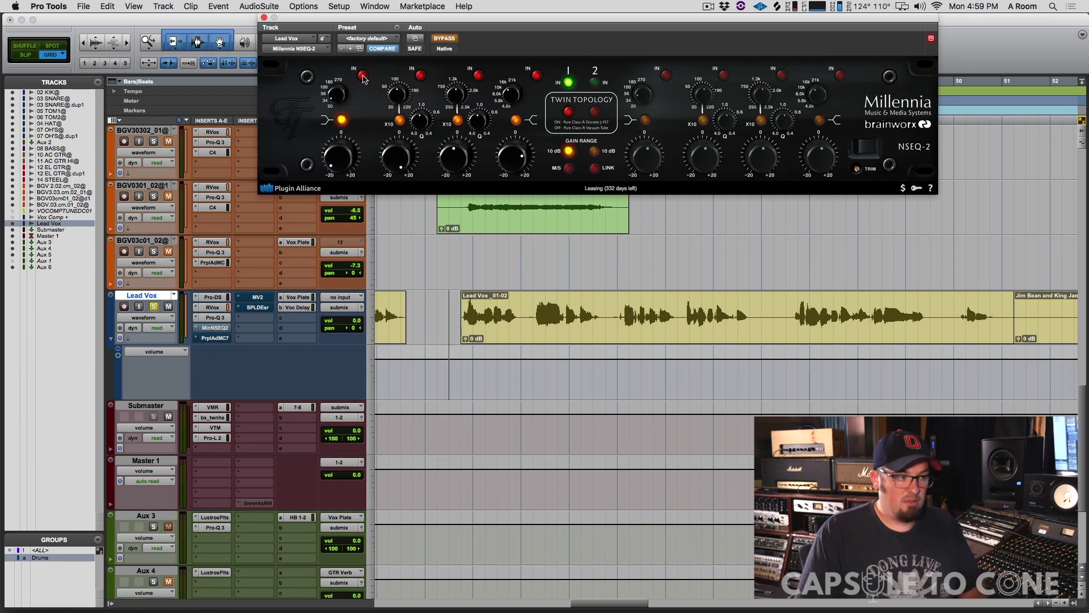
Step: Activate the NSEQ-2 and play the vocal from bar 39 beat 3, switching its low band in and out
{"action": "left_click", "coordinate": [442, 39]}
{"action": "key", "text": "space"}
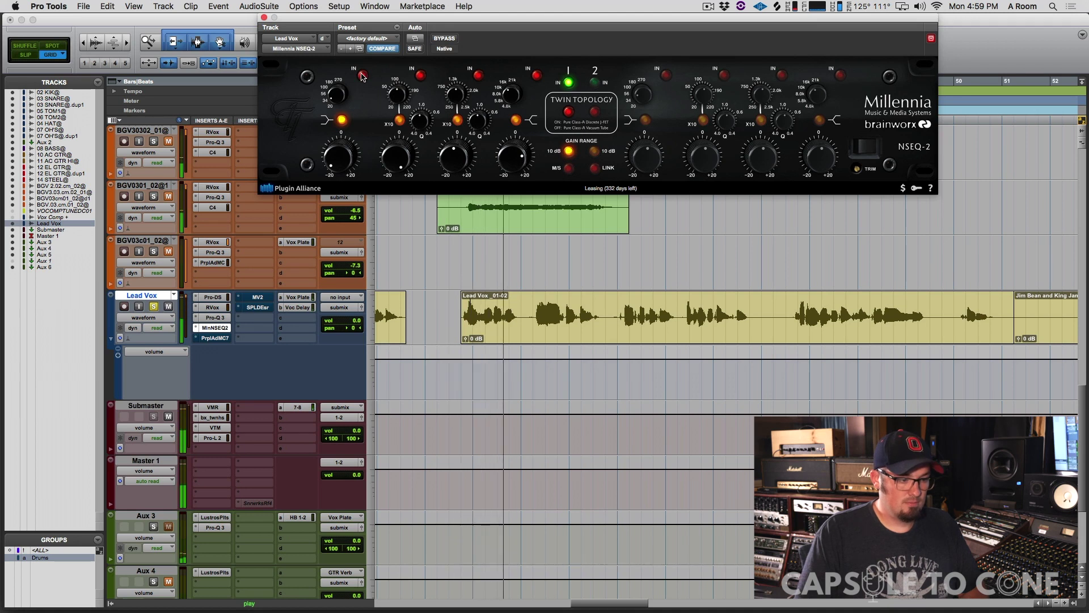
{"action": "key", "text": "space"}
{"action": "key", "text": "space"}
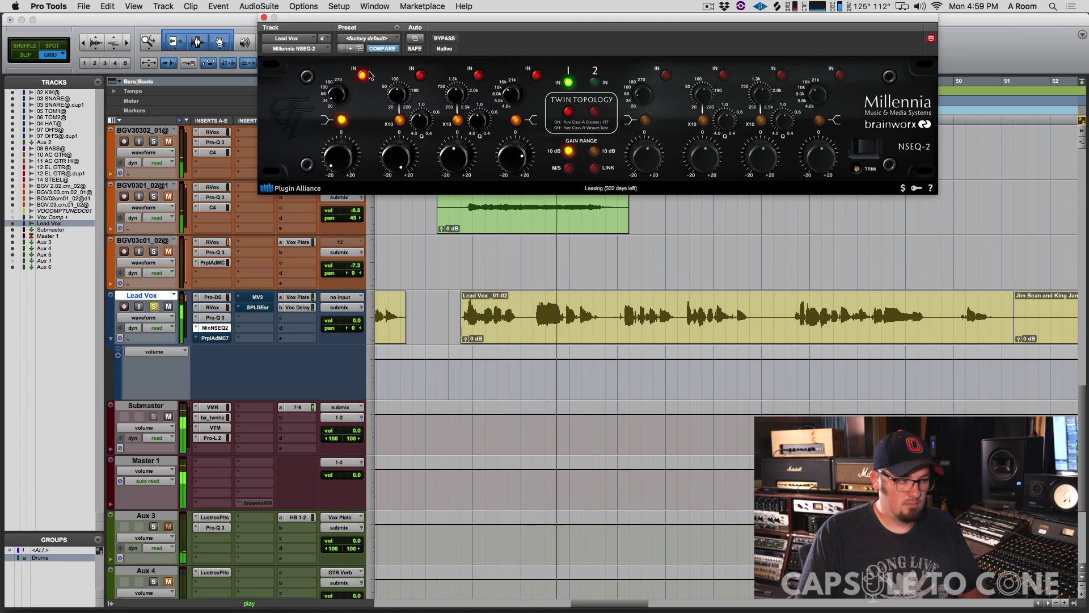
{"action": "key", "text": "space"}
{"action": "key", "text": "space"}
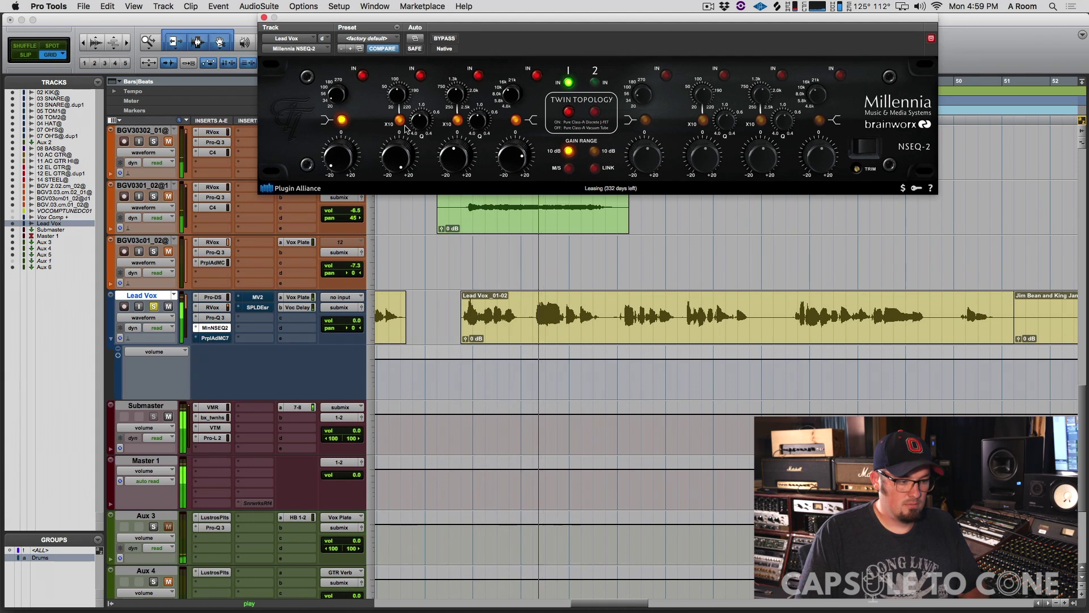
Step: Replay the vocal from about bar 41 with the NSEQ-2 low band switched in to compare its effect
{"action": "key", "text": "space"}
{"action": "left_click", "coordinate": [521, 305]}
{"action": "left_click", "coordinate": [362, 76]}
{"action": "key", "text": "space"}
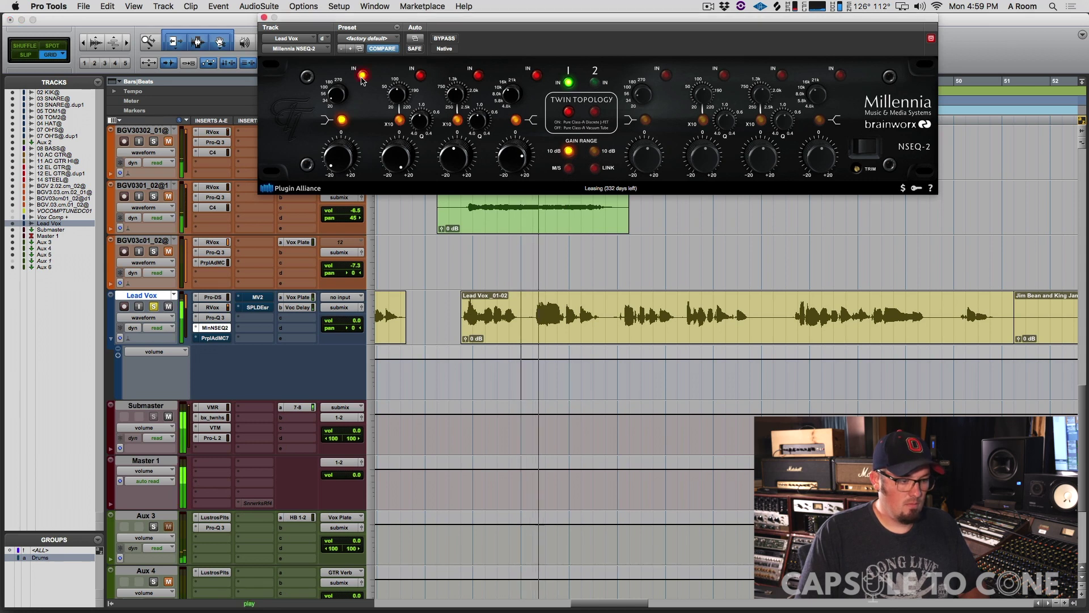
{"action": "key", "text": "space"}
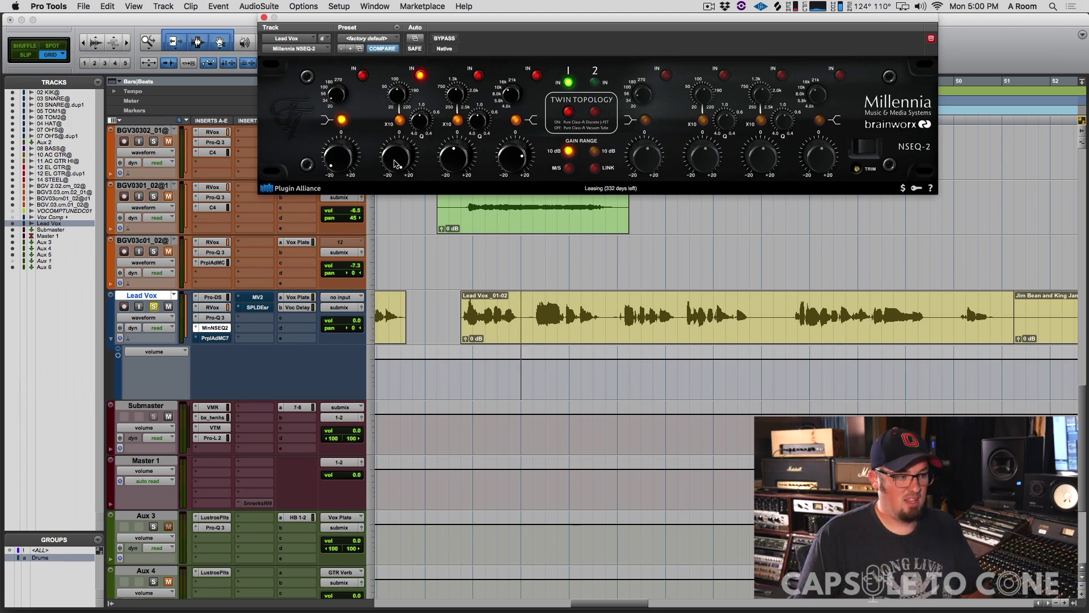
Step: Play the vocal phrase with only the NSEQ-2 low-mid band switched in
{"action": "left_click", "coordinate": [466, 306]}
{"action": "key", "text": "space"}
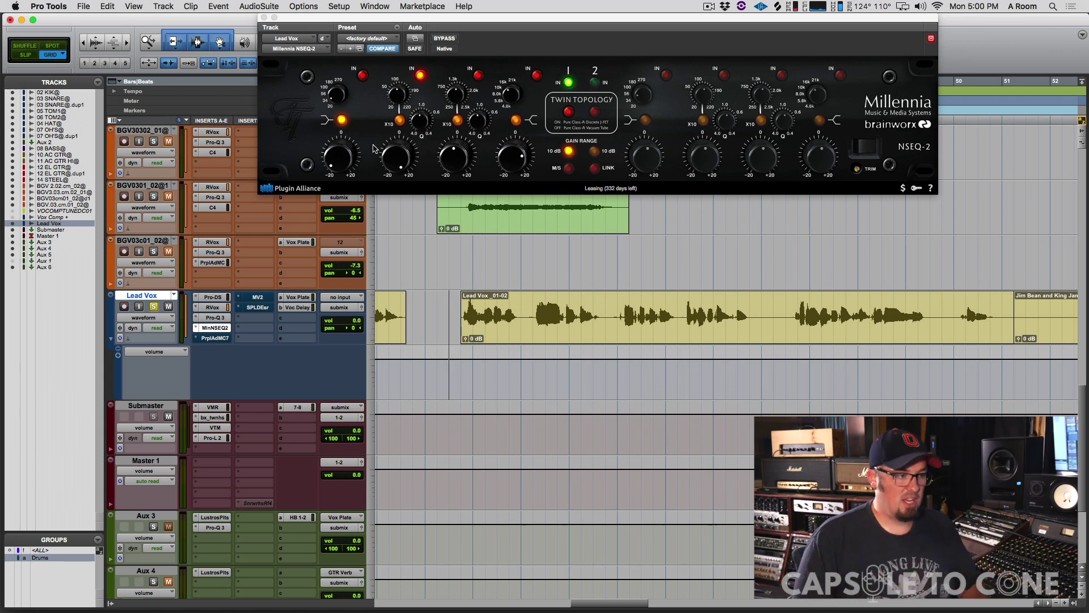
Step: Play the vocal phrase with the NSEQ-2 low-mid band in, switching the low band in and out and leaving it in
{"action": "key", "text": "space"}
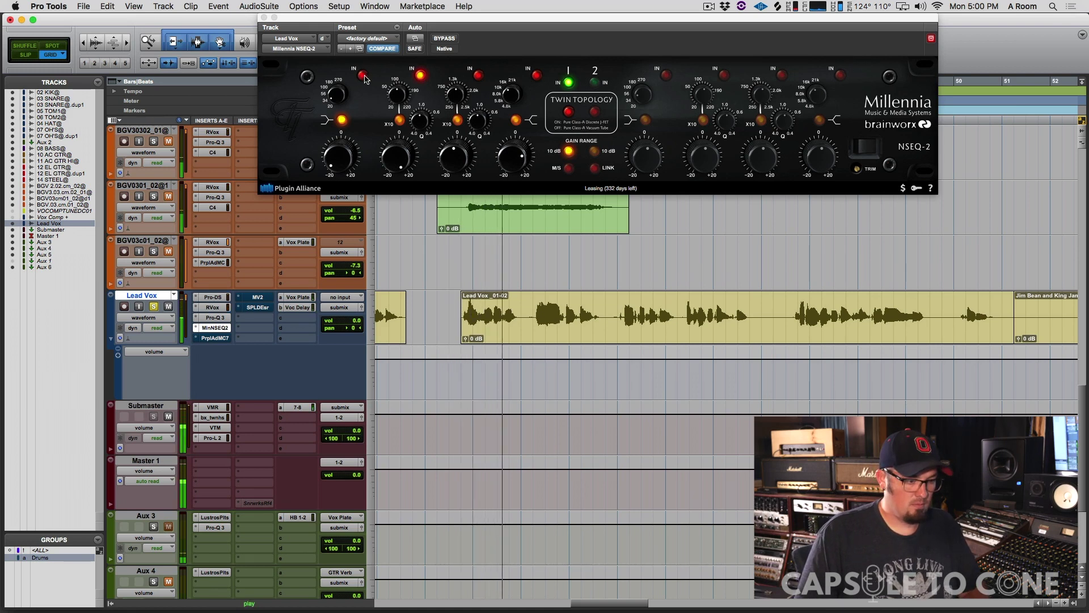
{"action": "left_click", "coordinate": [364, 76]}
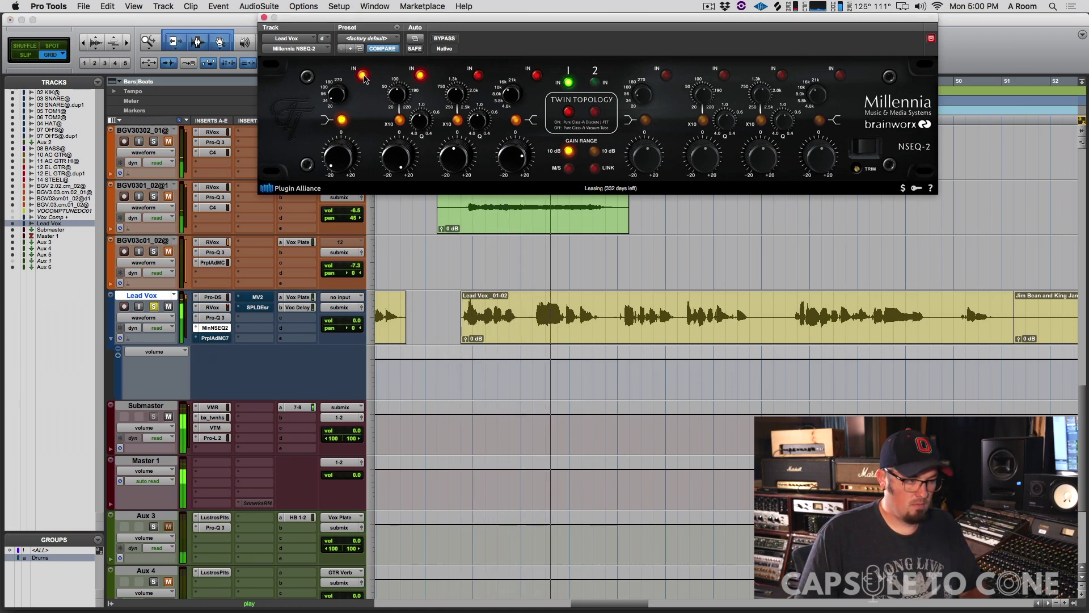
{"action": "left_click", "coordinate": [363, 76]}
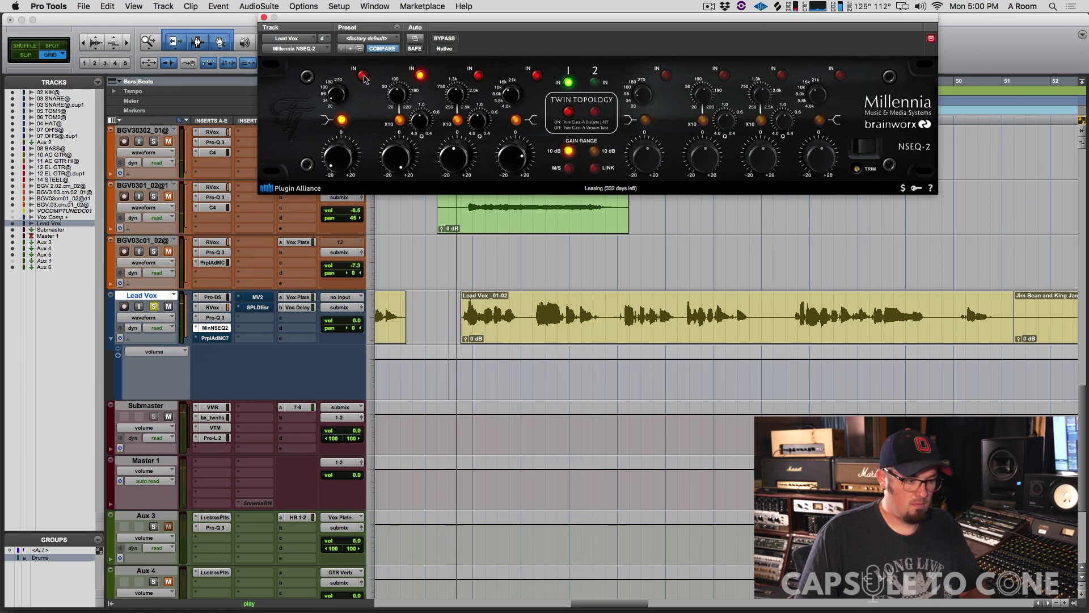
{"action": "left_click", "coordinate": [364, 77]}
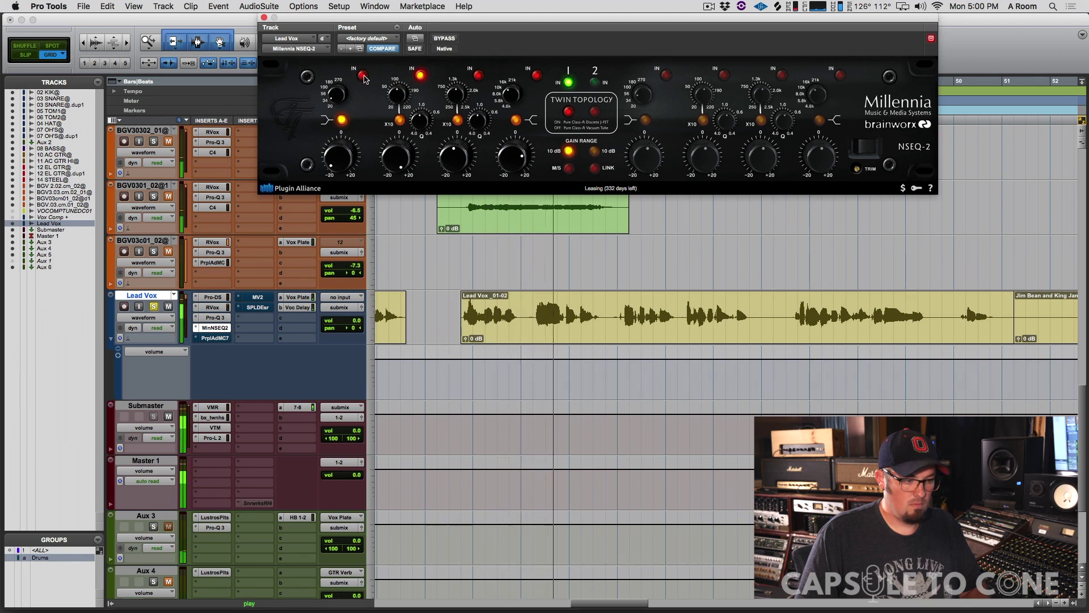
{"action": "left_click", "coordinate": [363, 77]}
{"action": "left_click", "coordinate": [364, 77]}
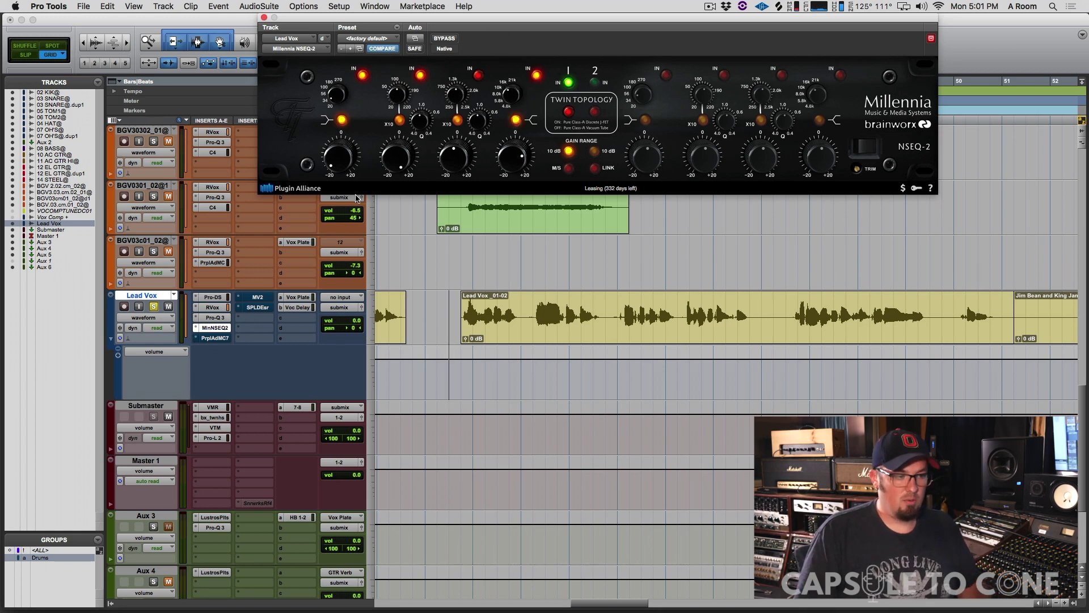
Step: Replay the vocal from bar 39 beat 3 and audition the NSEQ-2 high band together with the low and low-mid bands
{"action": "left_click", "coordinate": [447, 301]}
{"action": "key", "text": "space"}
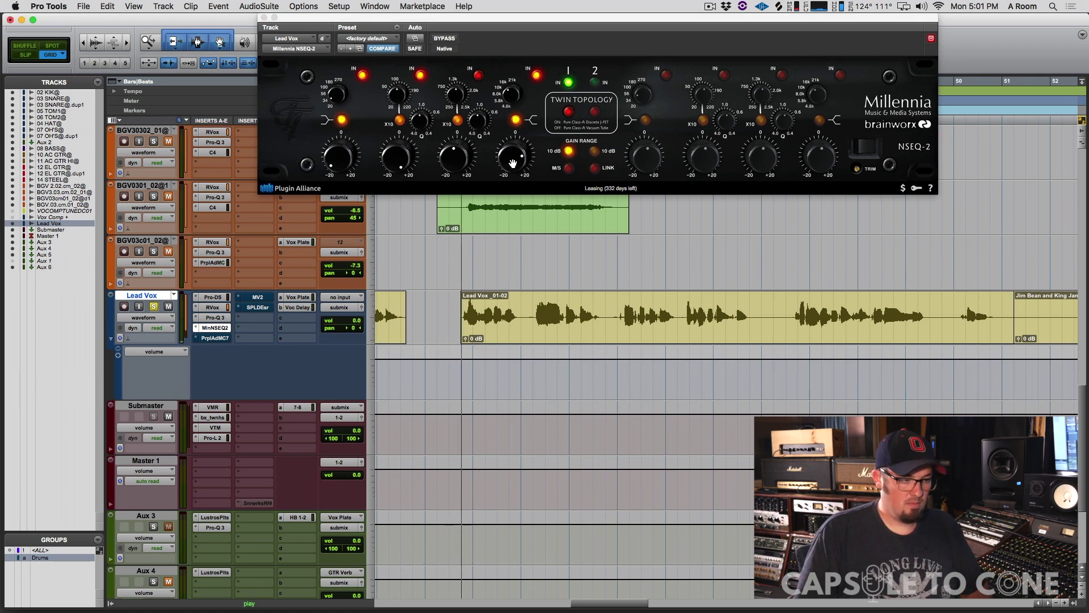
{"action": "left_click", "coordinate": [537, 76]}
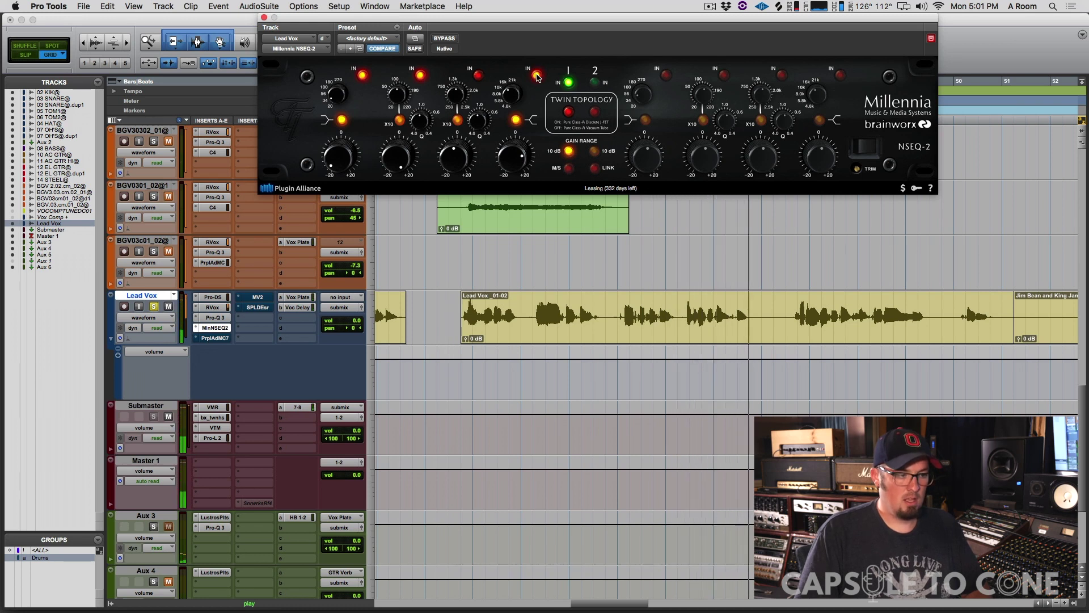
Step: Compare the vocal with the NSEQ-2 bypassed and active during playback, leaving it active
{"action": "left_click", "coordinate": [444, 39]}
{"action": "key", "text": "space"}
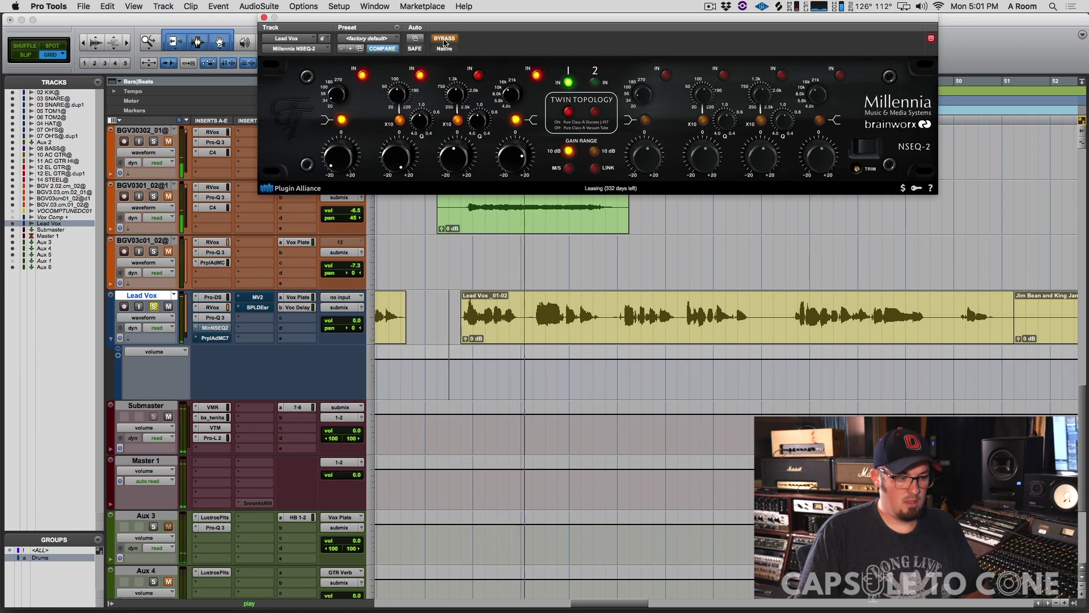
{"action": "left_click", "coordinate": [445, 38]}
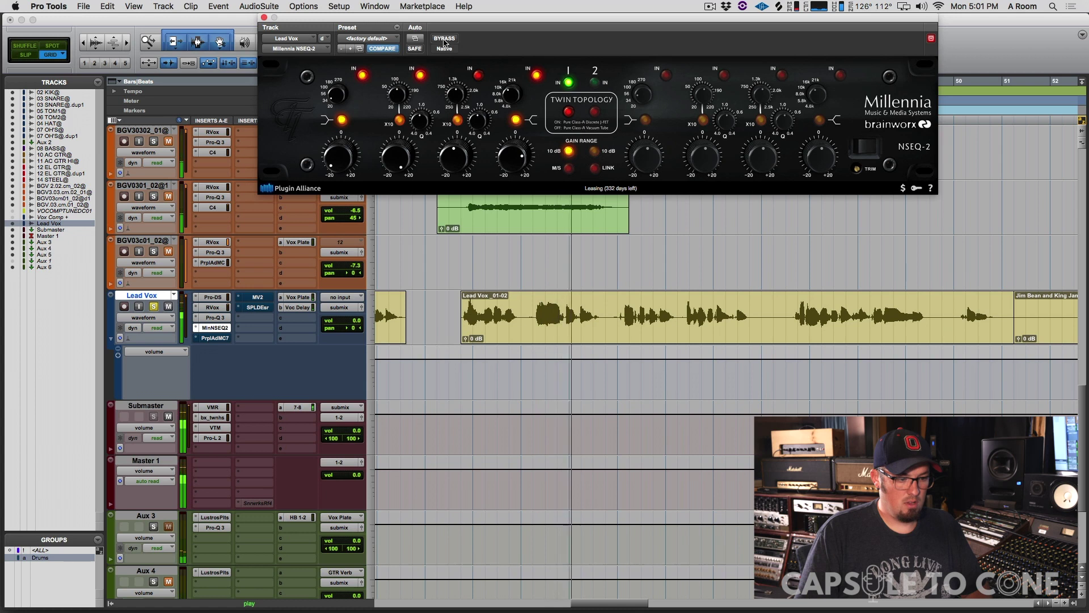
{"action": "left_click", "coordinate": [444, 38]}
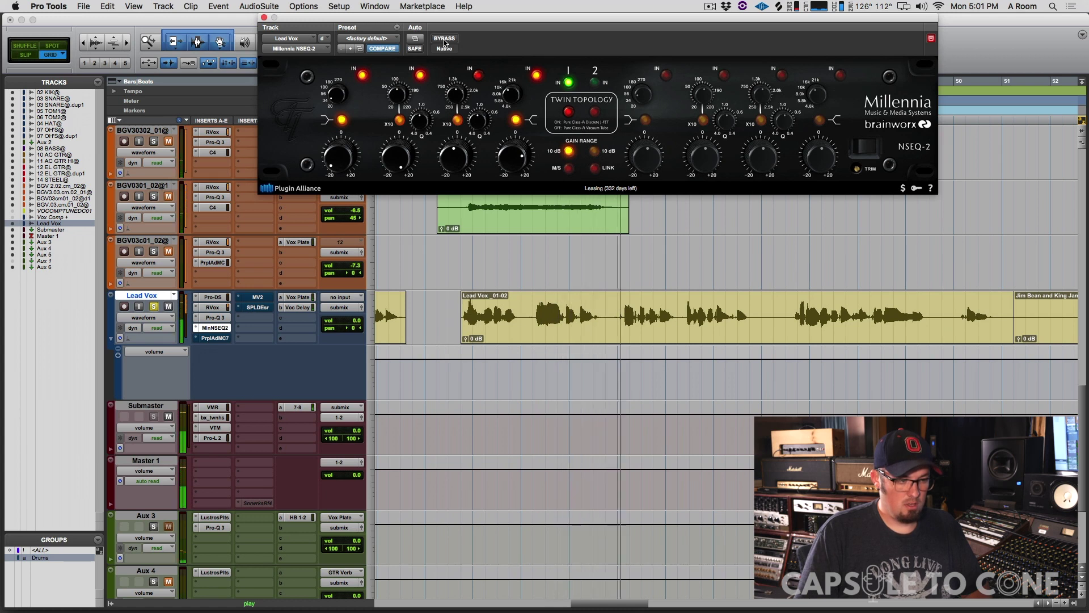
{"action": "left_click", "coordinate": [444, 38]}
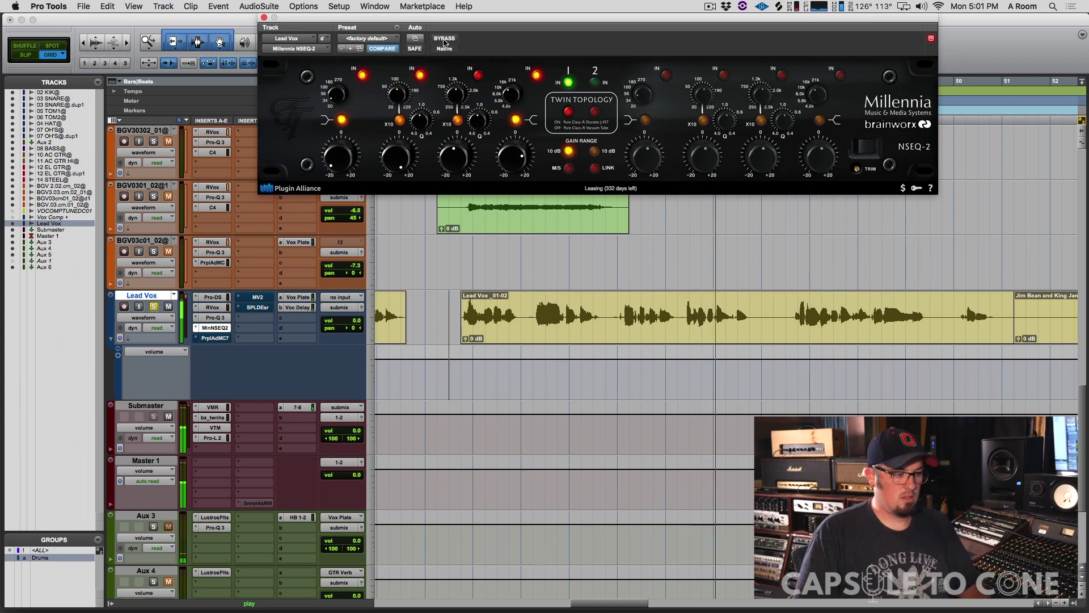
{"action": "key", "text": "space"}
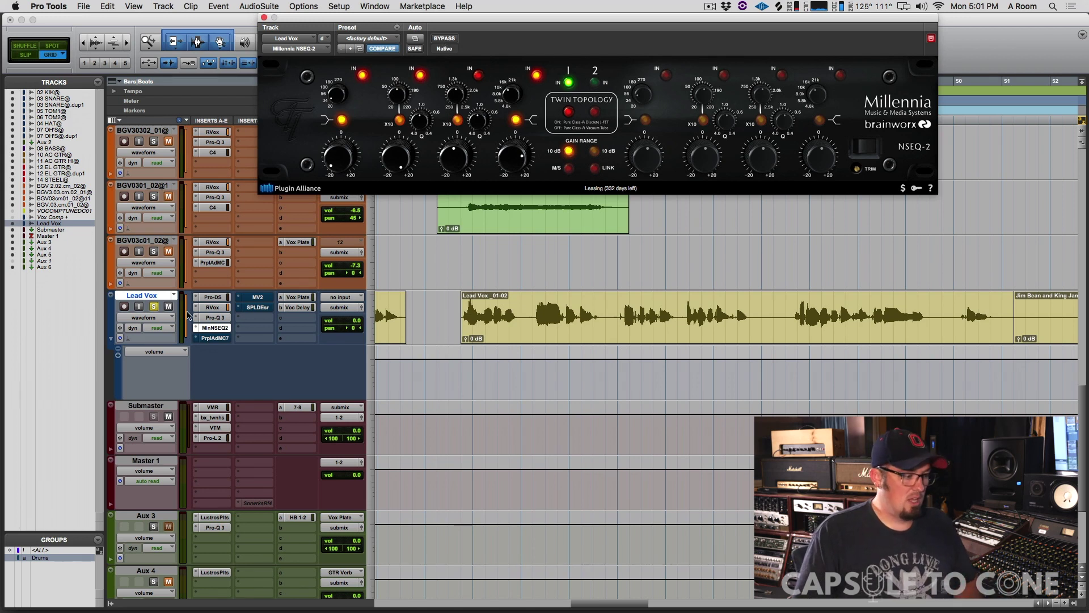
Step: Replay the phrase from bar 39 beat 3 and check the NSEQ-2 once more, bypassed and active
{"action": "left_click", "coordinate": [447, 309]}
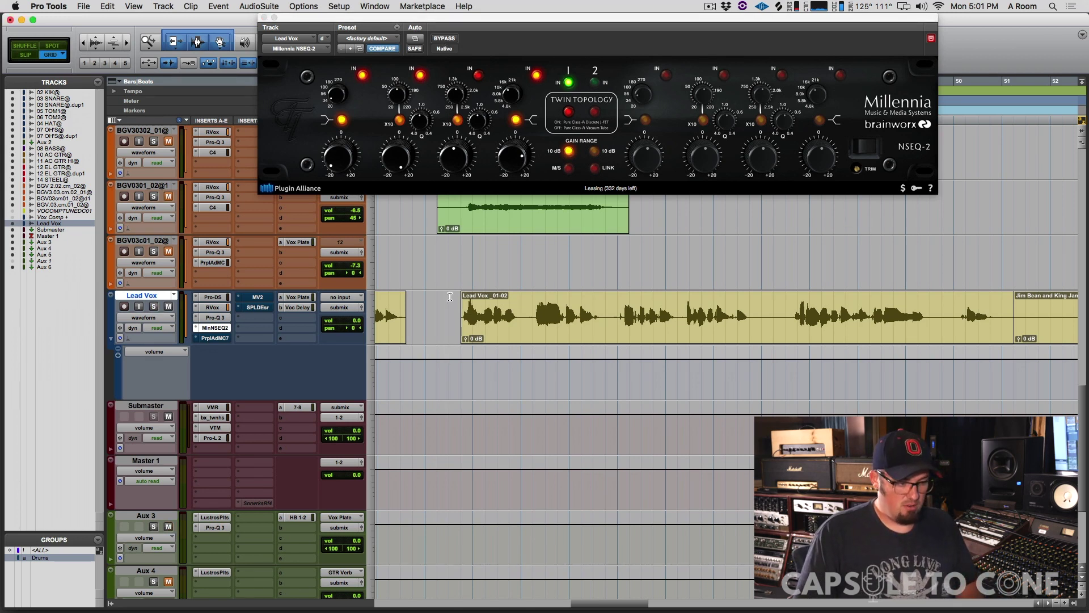
{"action": "key", "text": "space"}
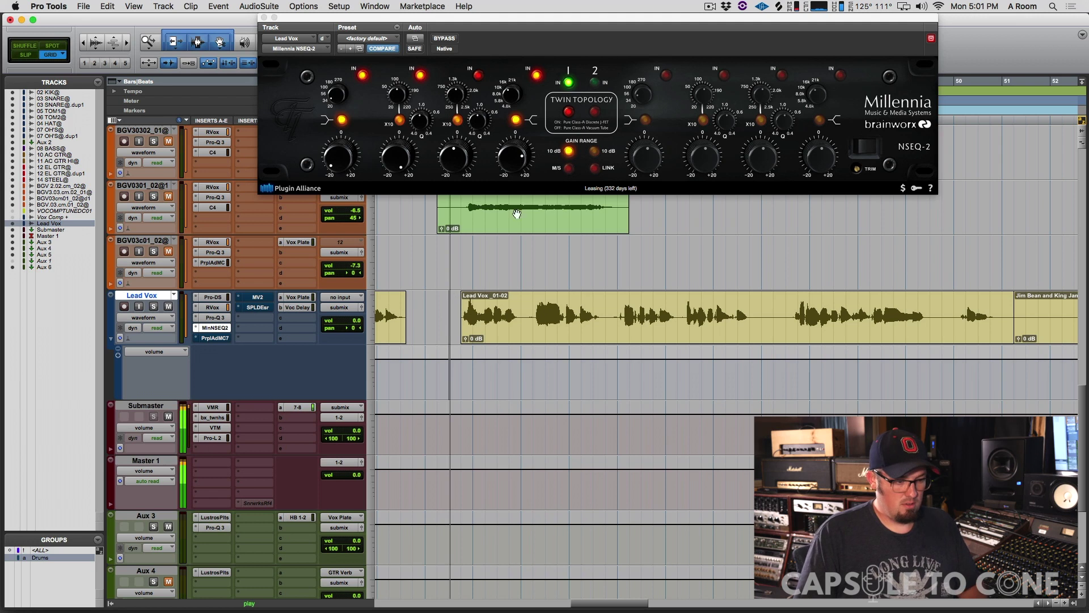
{"action": "left_click", "coordinate": [444, 39]}
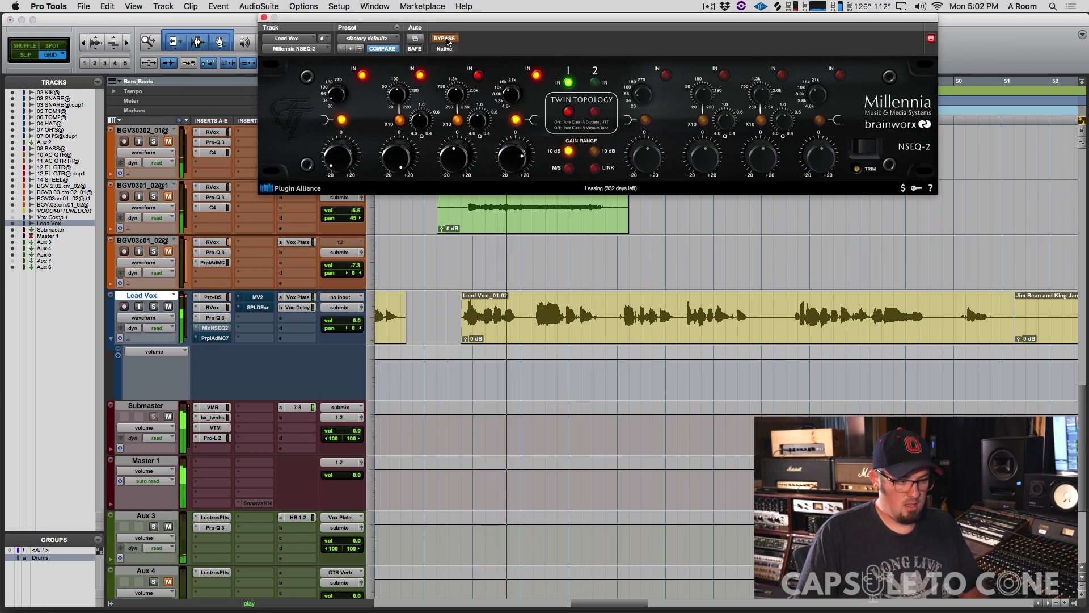
{"action": "left_click", "coordinate": [445, 39]}
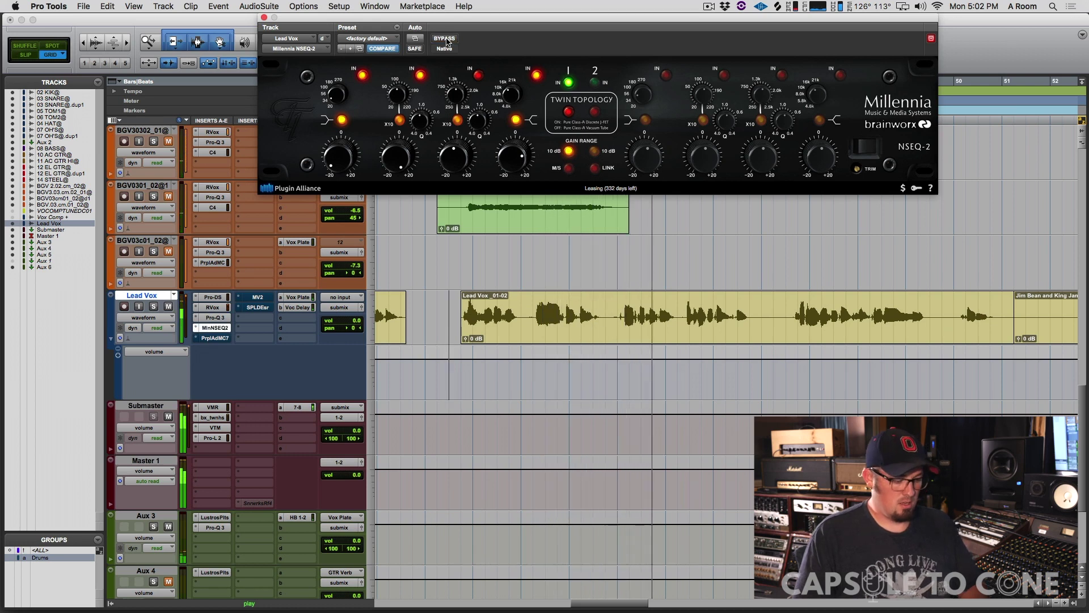
{"action": "key", "text": "space"}
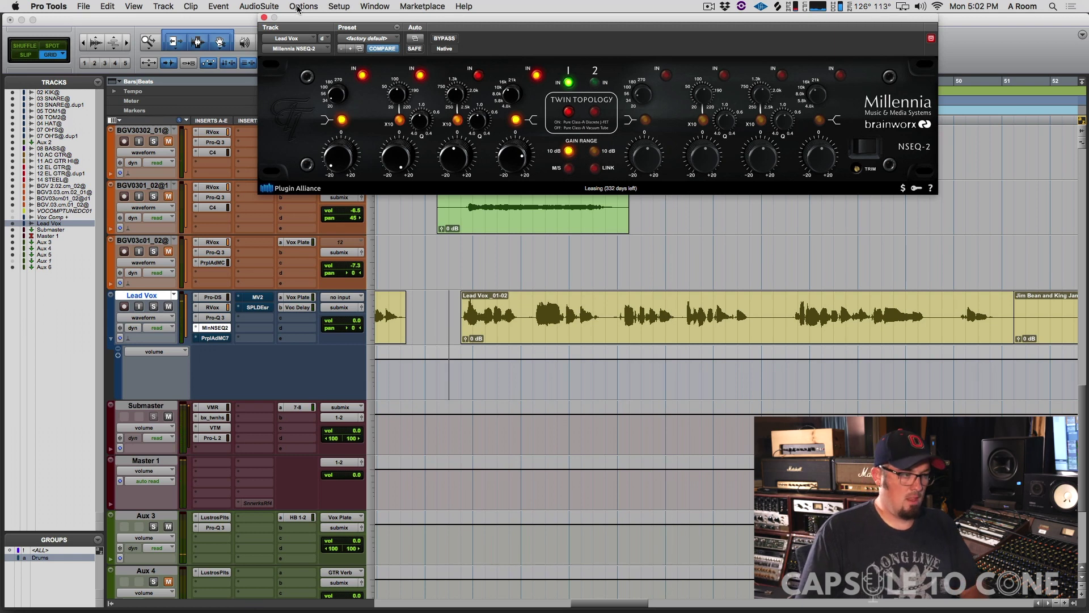
Step: Open the Lead Vox Purple Audio MC 77 insert, activate it and play the vocal through it
{"action": "left_click", "coordinate": [211, 339]}
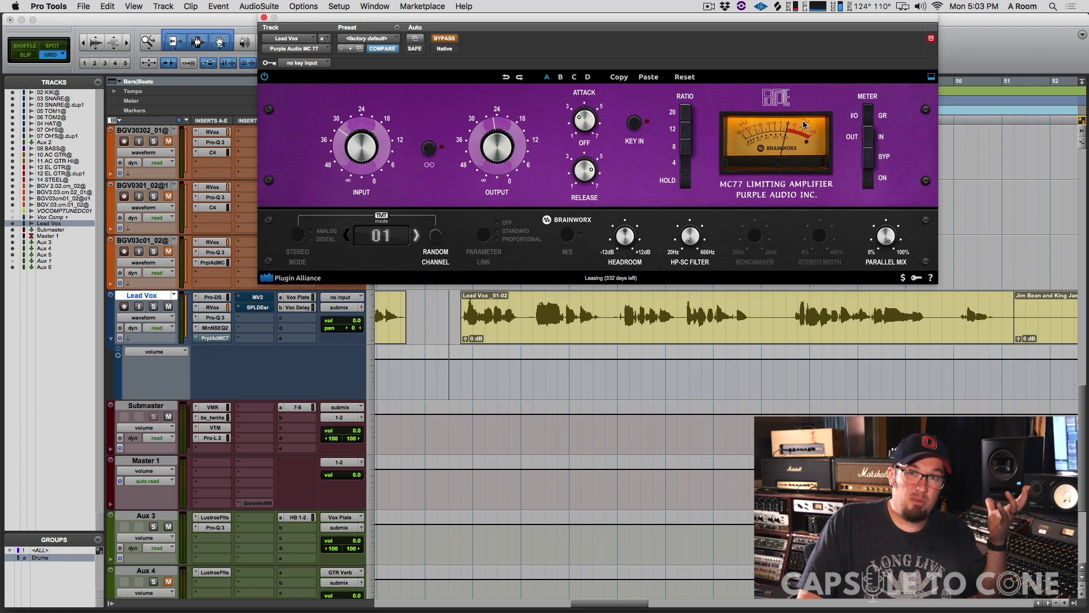
{"action": "left_click", "coordinate": [444, 38]}
{"action": "key", "text": "space"}
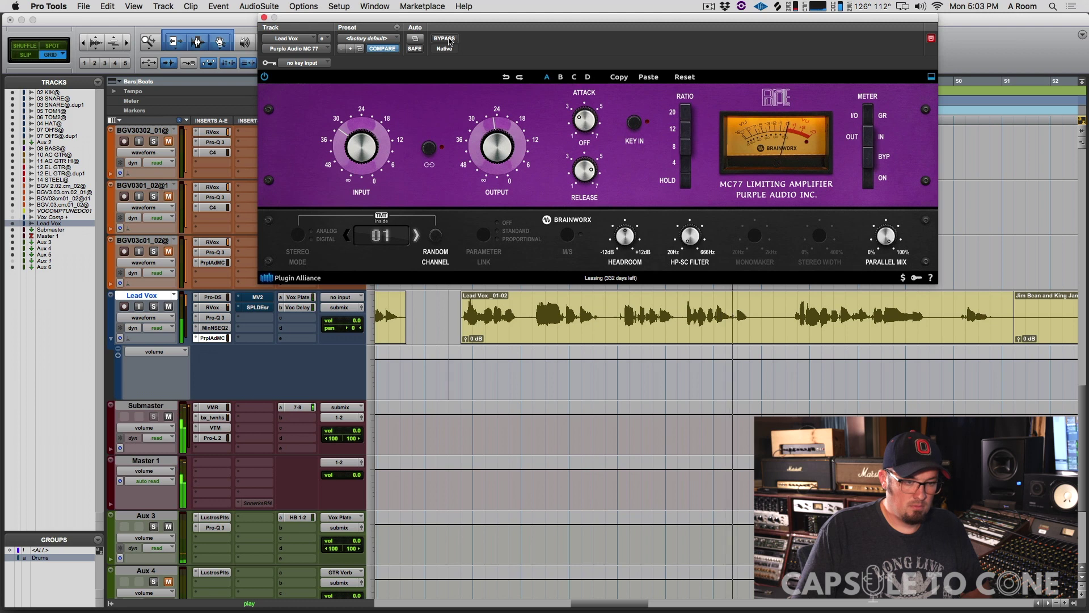
{"action": "key", "text": "space"}
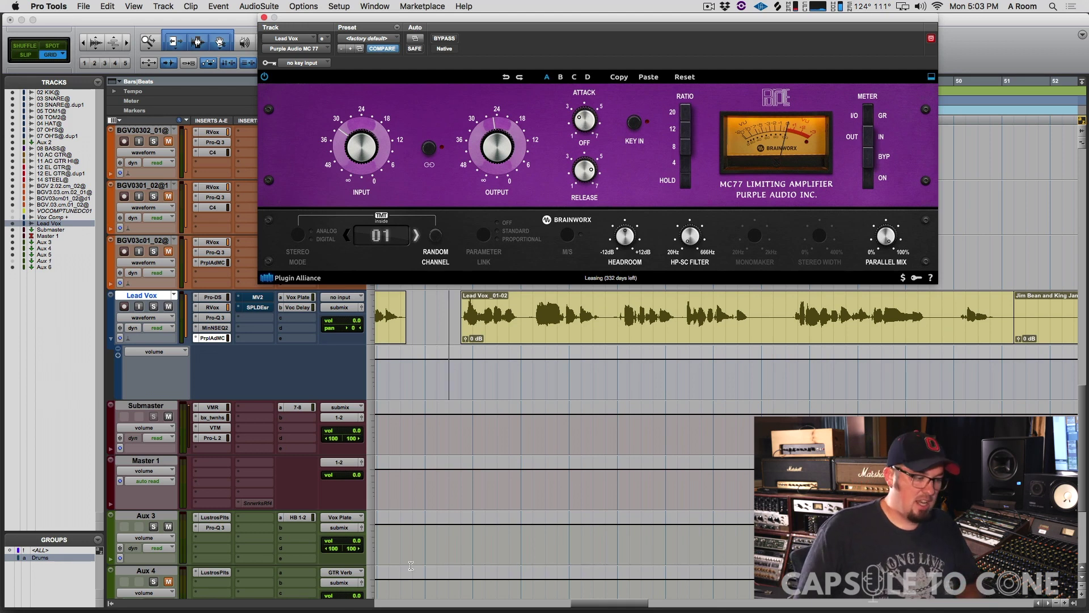
Step: Open the Lead Vox MV2 insert, play from bar 39 beat 3 and activate the plug-in during playback
{"action": "left_click", "coordinate": [248, 299]}
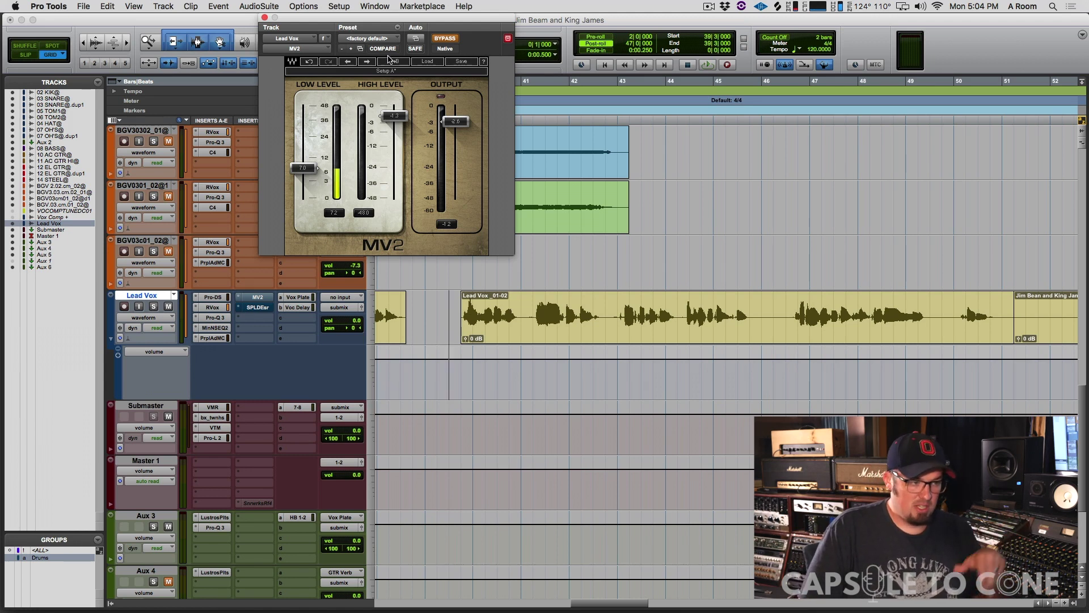
{"action": "left_click", "coordinate": [448, 303]}
{"action": "key", "text": "space"}
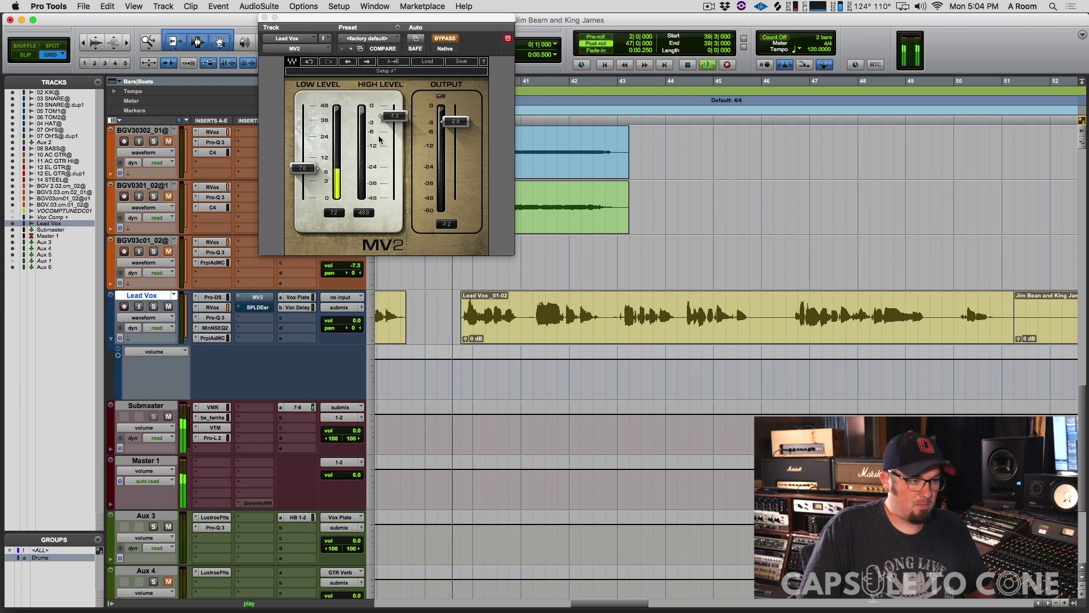
{"action": "left_click", "coordinate": [441, 40]}
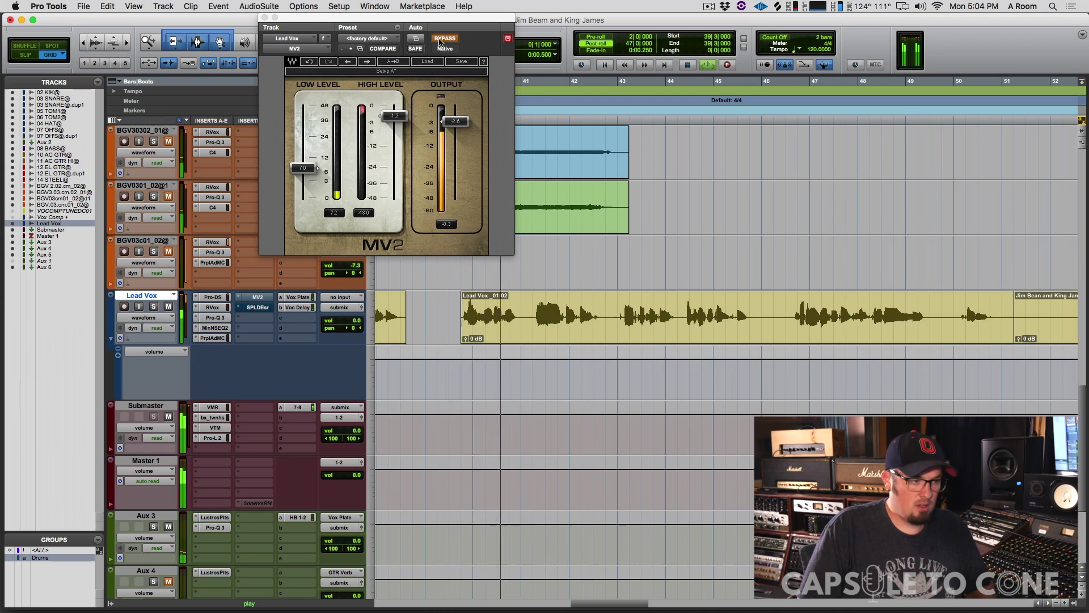
{"action": "left_click", "coordinate": [440, 40]}
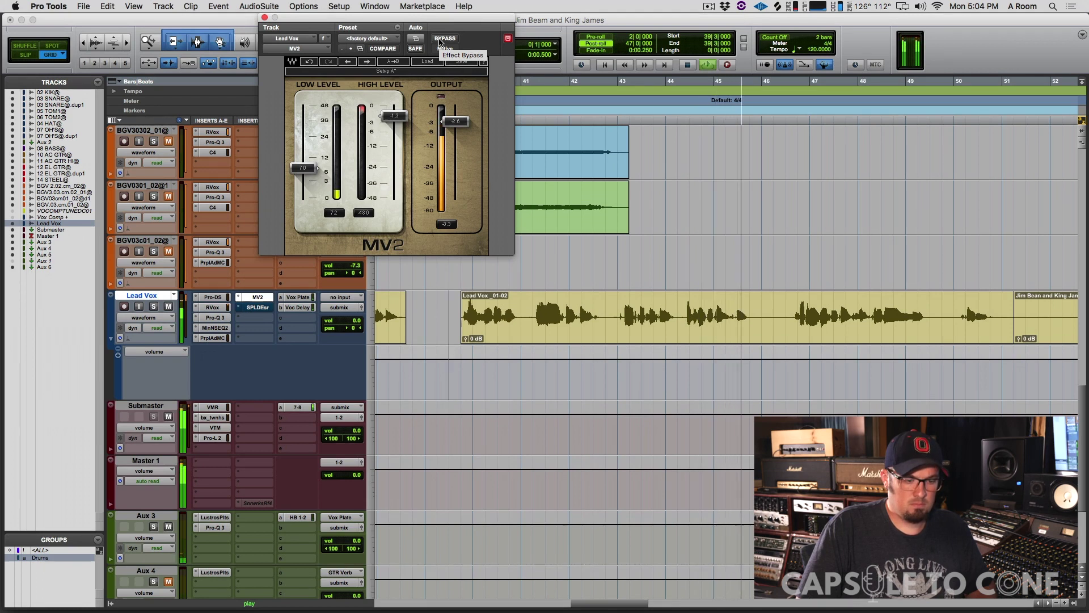
{"action": "key", "text": "space"}
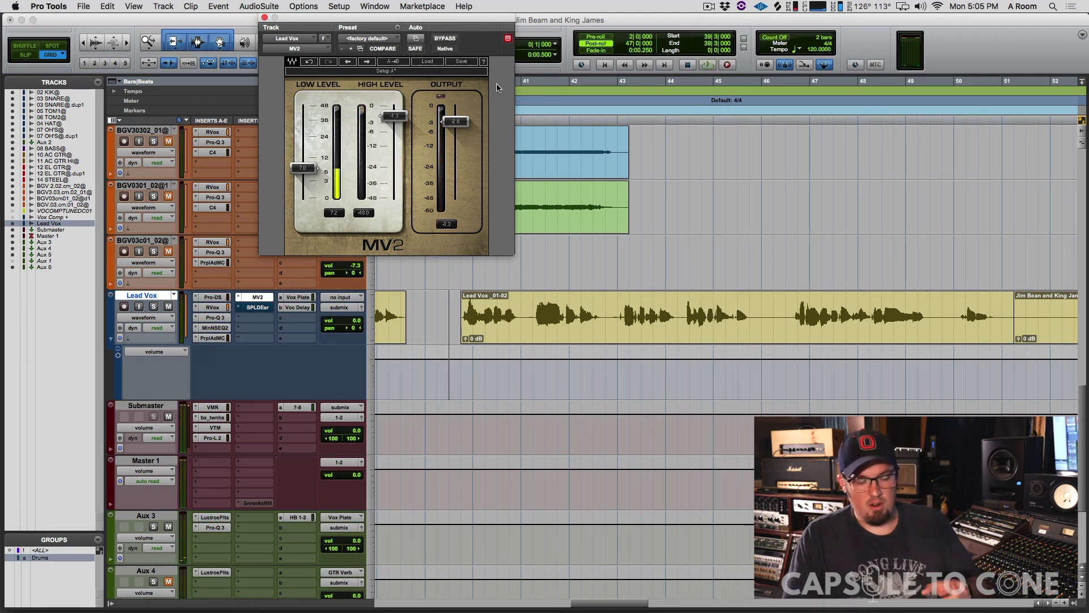
Step: Play the vocal line from bar 46 beat 3 with MV2 bypassed and again with it active
{"action": "left_click", "coordinate": [682, 305]}
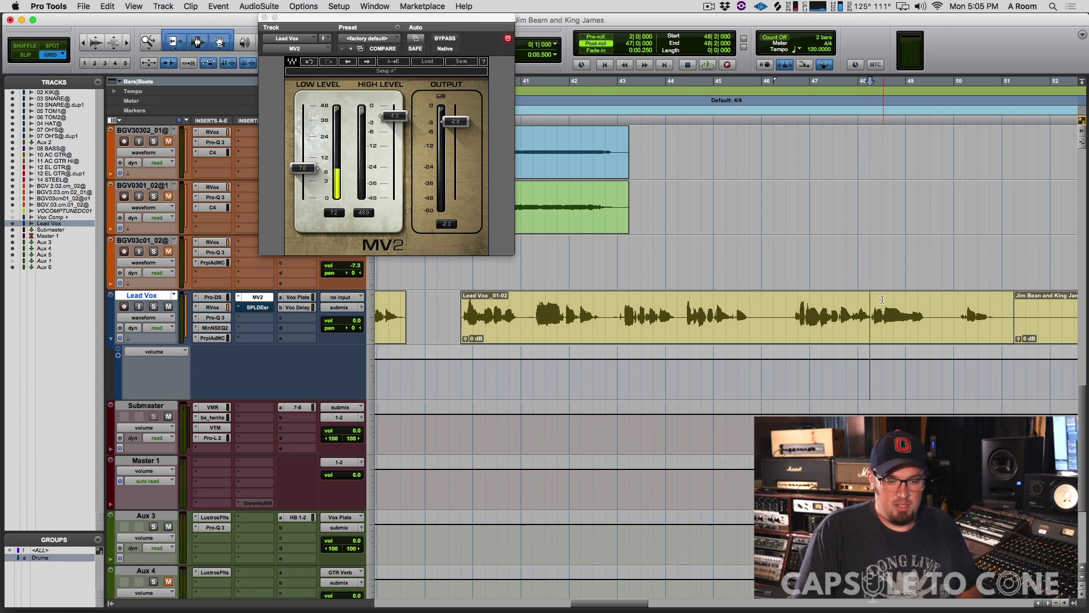
{"action": "left_click", "coordinate": [790, 302]}
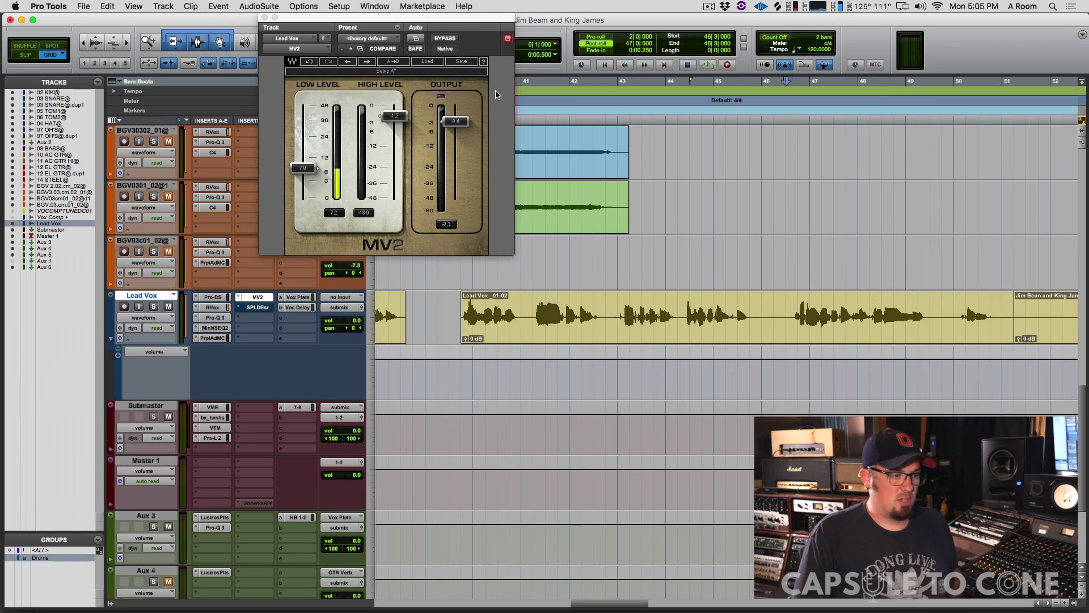
{"action": "left_click", "coordinate": [446, 39]}
{"action": "key", "text": "space"}
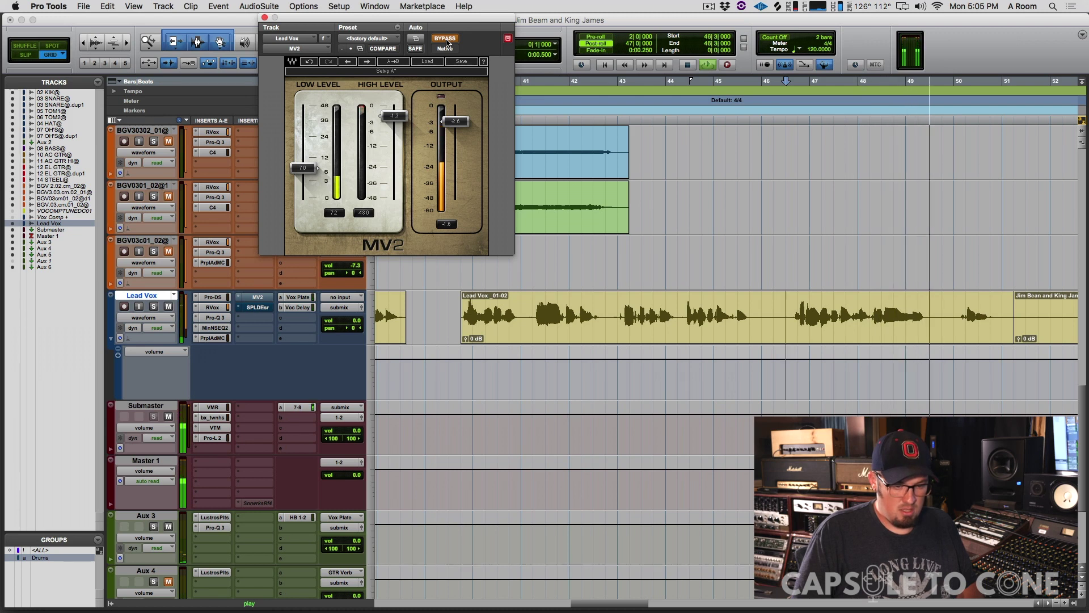
{"action": "key", "text": "space"}
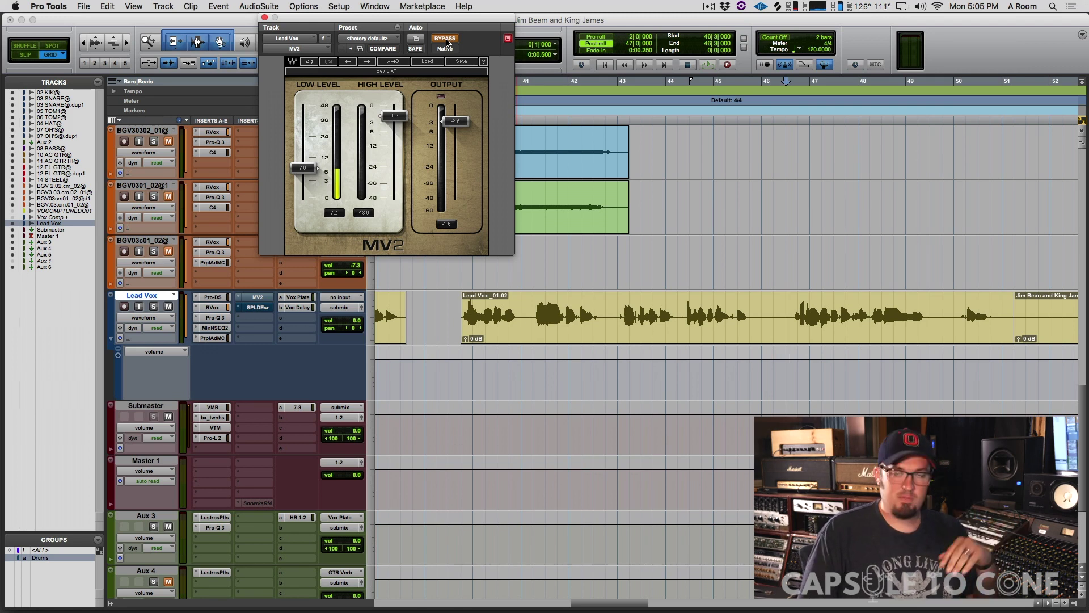
{"action": "left_click", "coordinate": [445, 39]}
{"action": "key", "text": "space"}
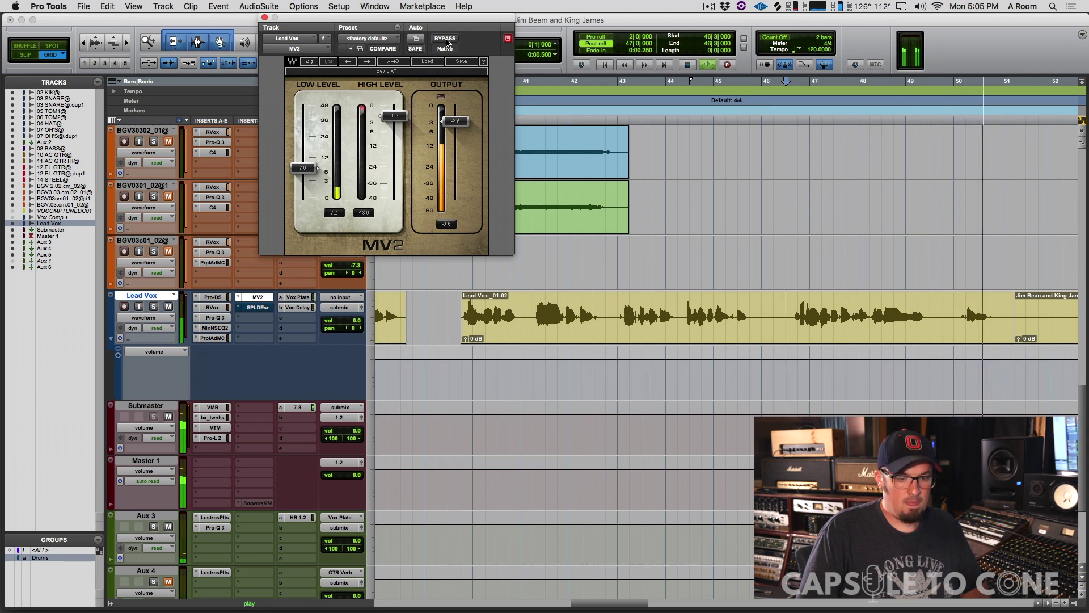
{"action": "key", "text": "space"}
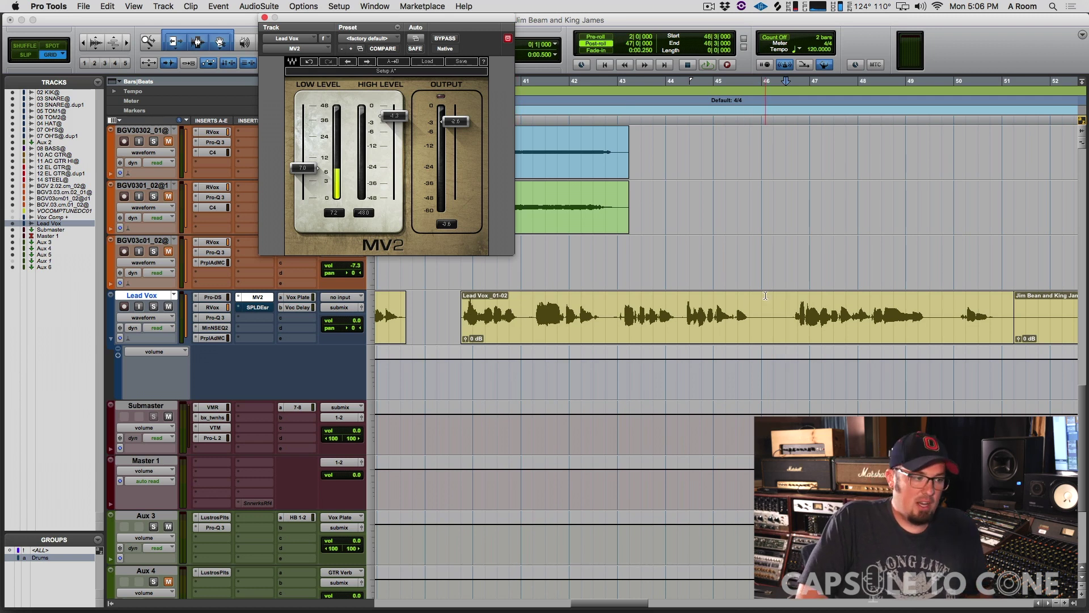
Step: Set the playback position to bar 46 beat 3 and open the Lead Vox SPL De-Esser insert, moving its window above the vocal clip
{"action": "left_click", "coordinate": [792, 307]}
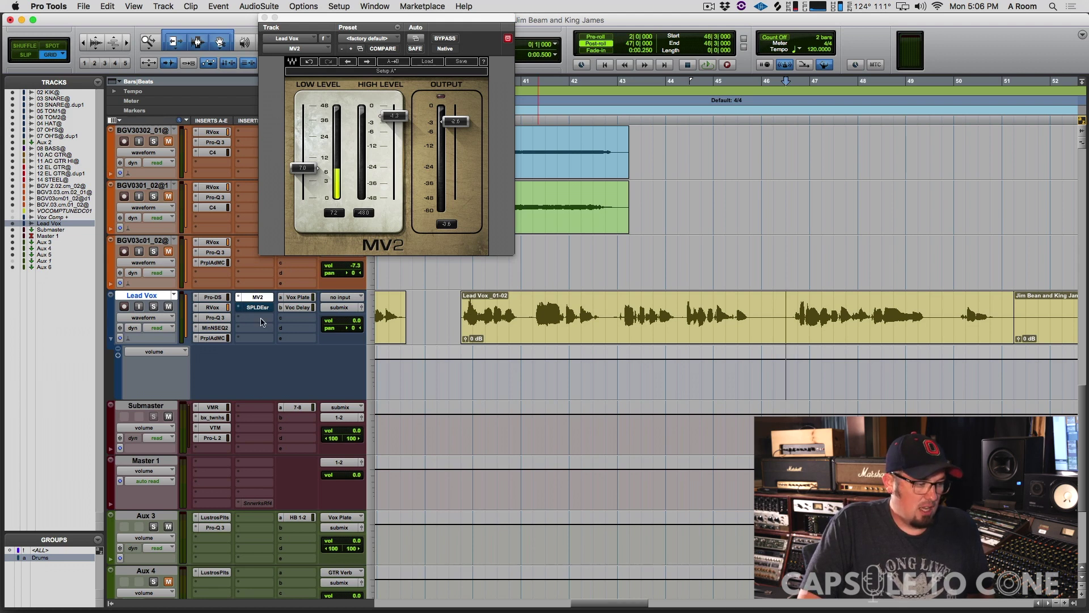
{"action": "left_click", "coordinate": [258, 307]}
{"action": "left_click_drag", "start_coordinate": [664, 25], "coordinate": [533, 42]}
{"action": "left_click", "coordinate": [488, 26]}
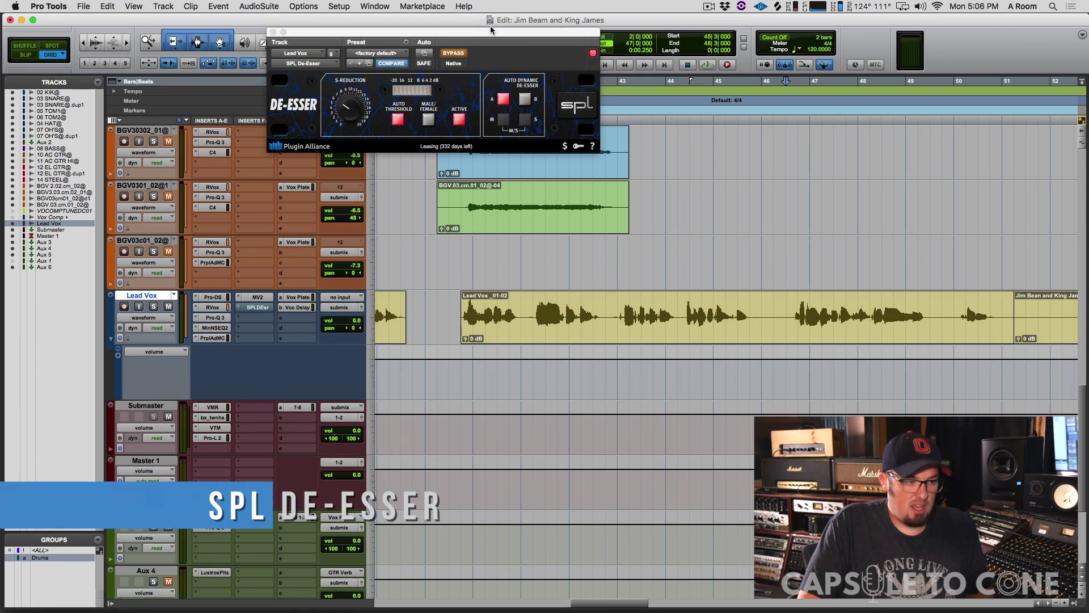
{"action": "left_click_drag", "start_coordinate": [490, 35], "coordinate": [559, 41]}
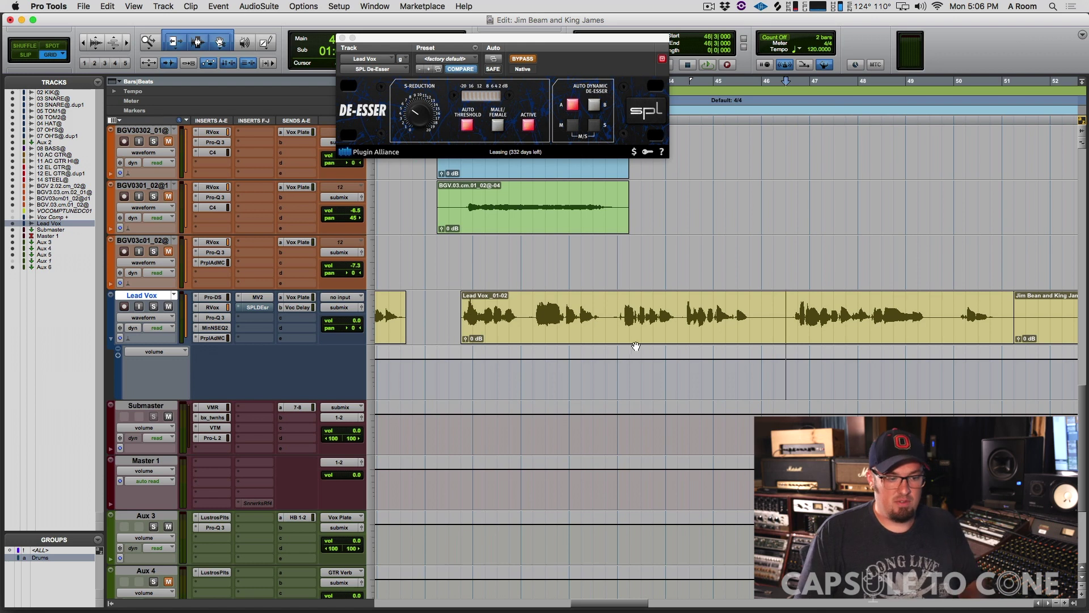
Step: Play the vocal line from bar 46 beat 3 with the SPL De-Esser bypassed, and again after activating it
{"action": "key", "text": "space"}
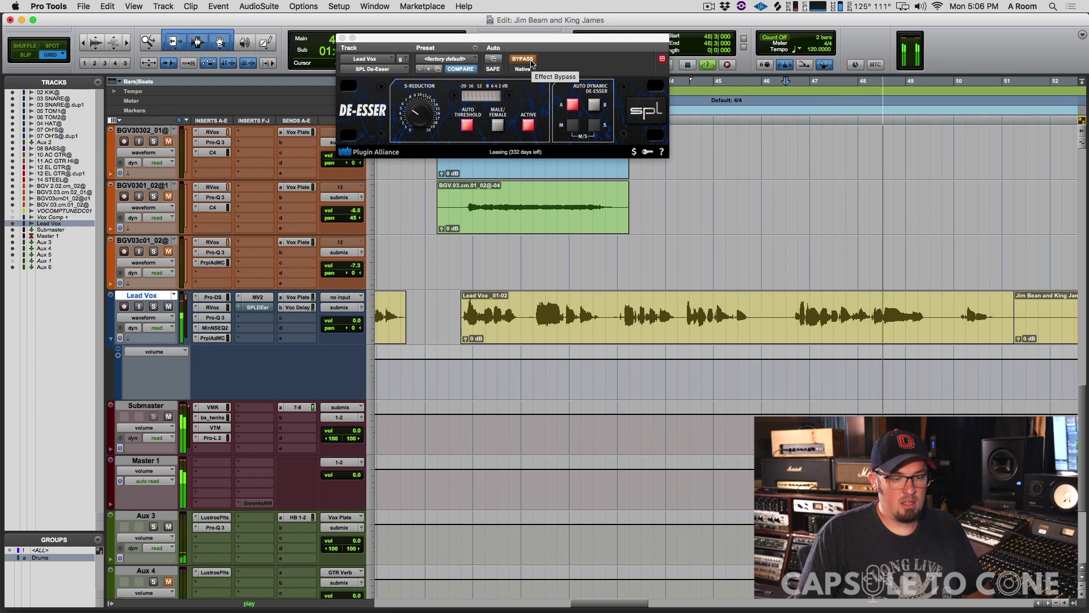
{"action": "key", "text": "space"}
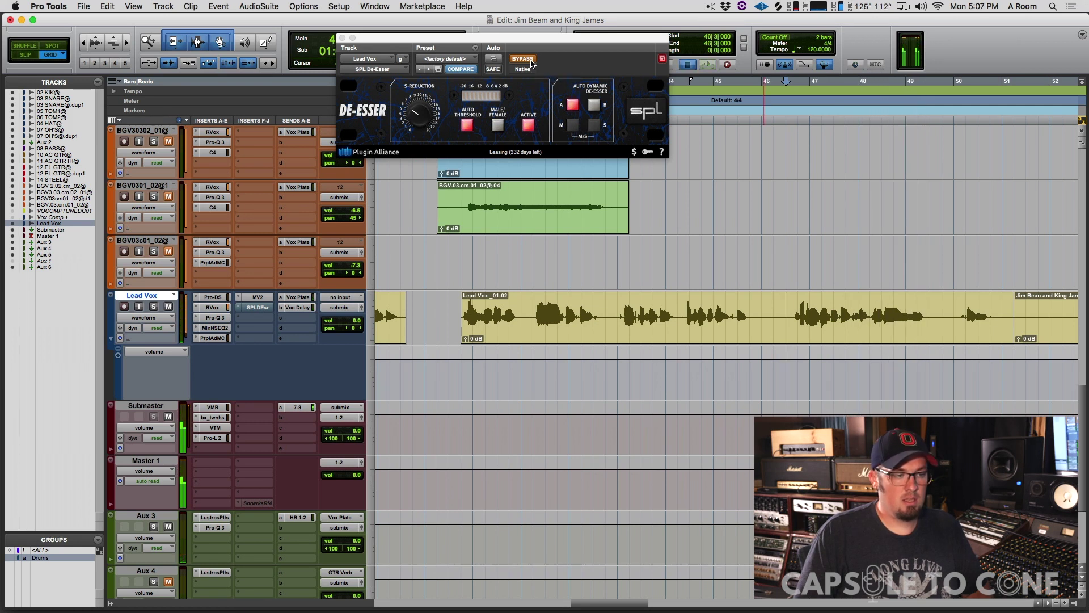
{"action": "left_click", "coordinate": [522, 59]}
{"action": "key", "text": "space"}
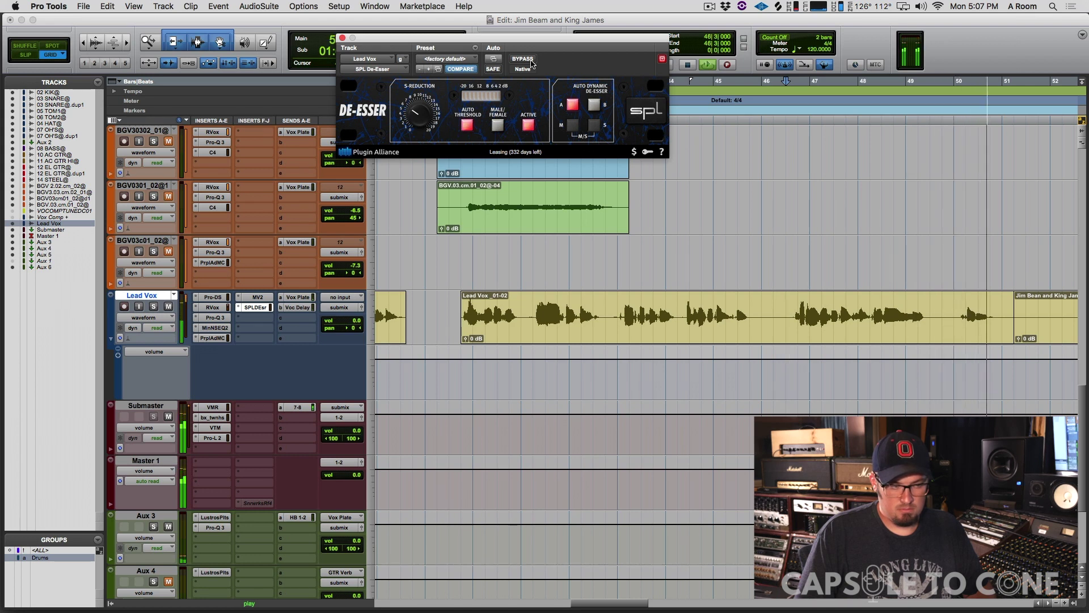
{"action": "key", "text": "space"}
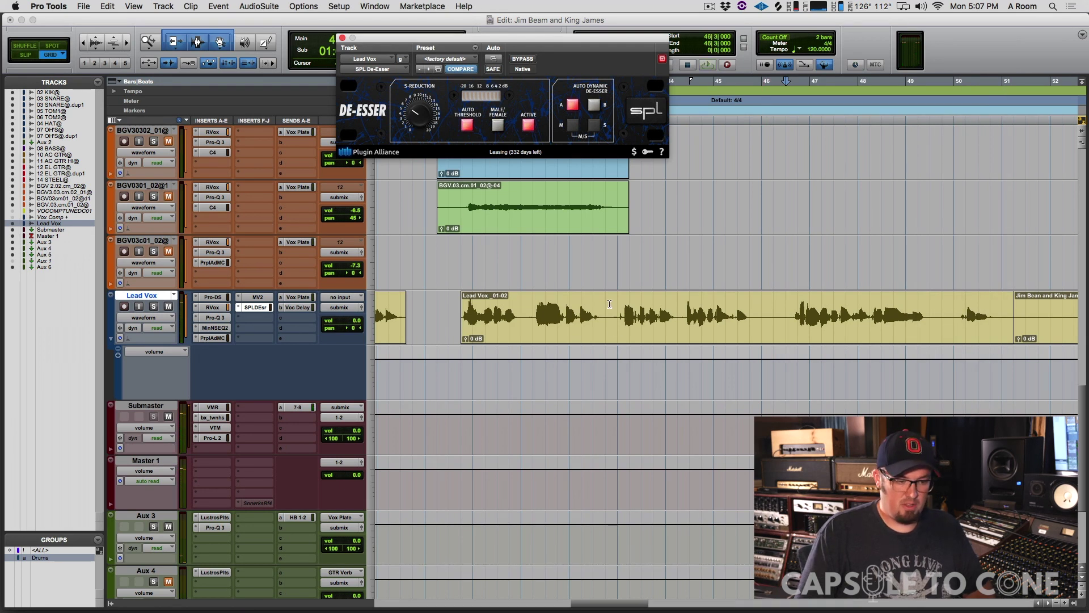
Step: Replay the vocal from bar 46 beat 3 and from bar 39 beat 3 with the De-Esser active, and close the plug-in window
{"action": "left_click", "coordinate": [620, 303]}
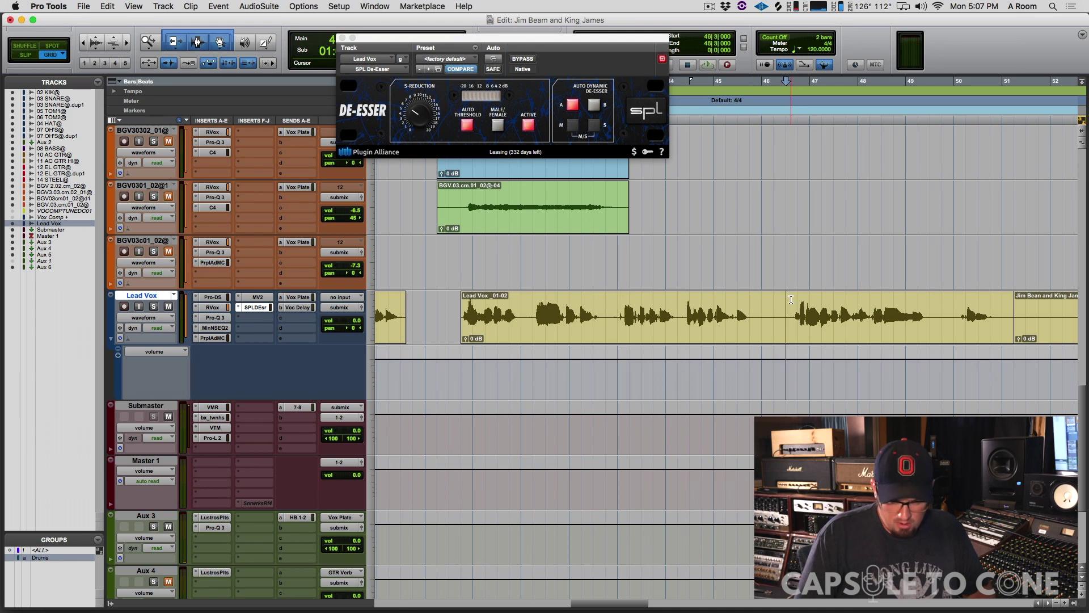
{"action": "key", "text": "space"}
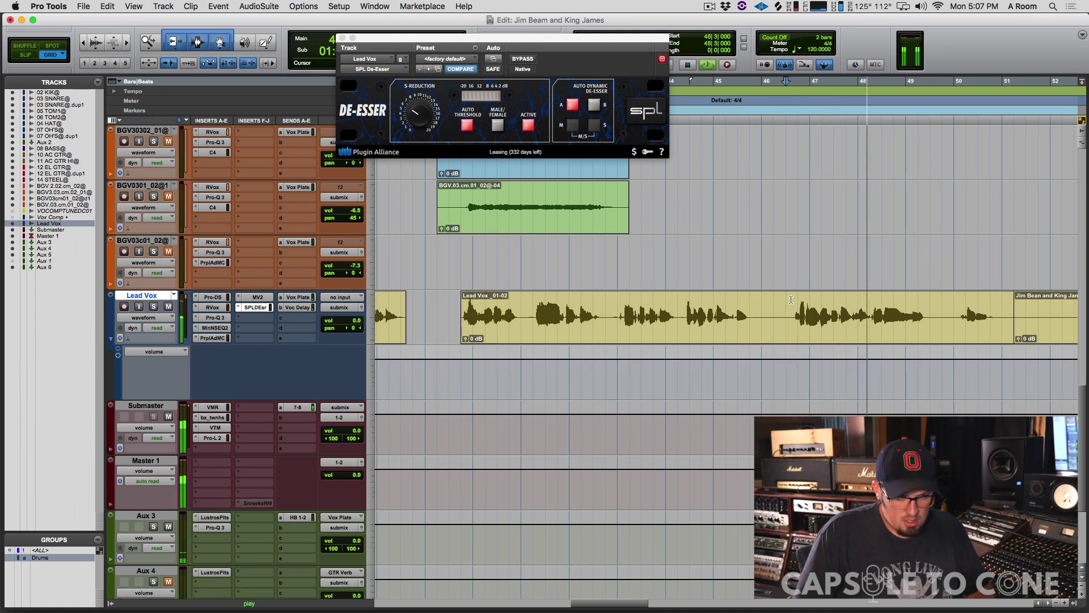
{"action": "key", "text": "space"}
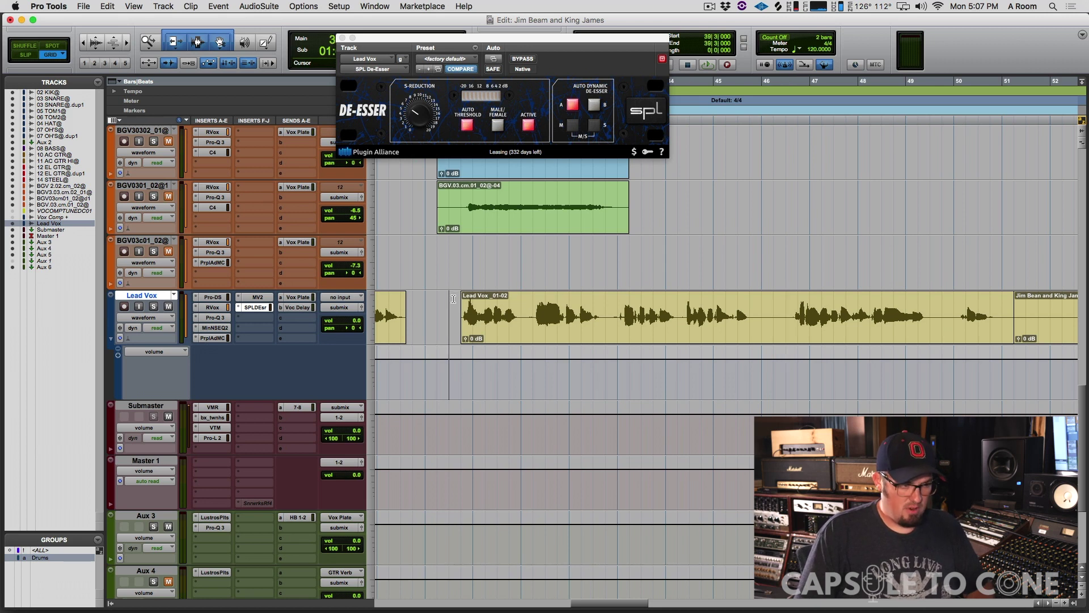
{"action": "key", "text": "space"}
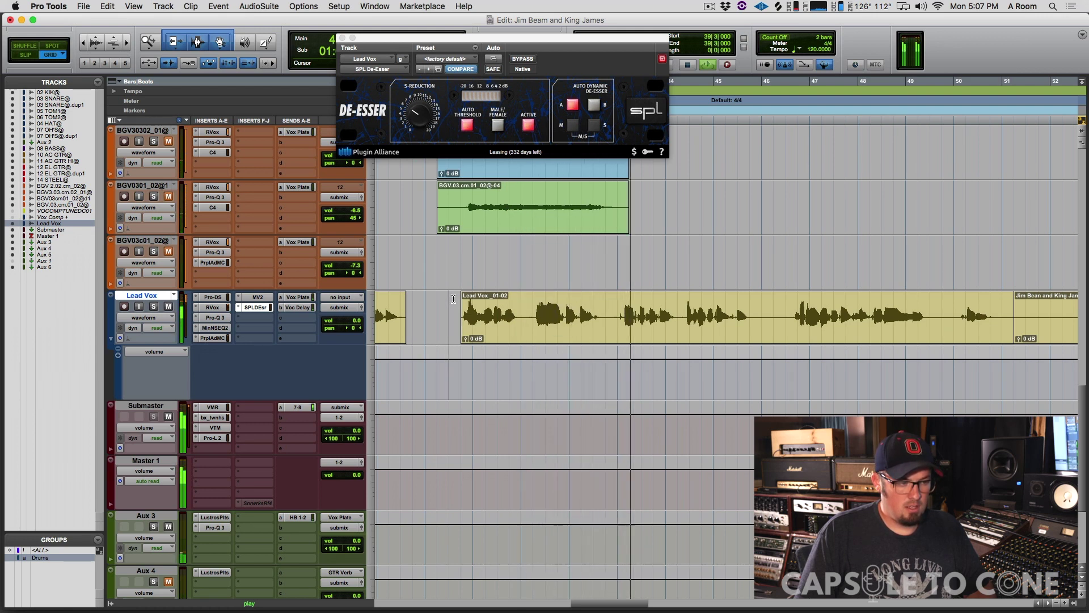
{"action": "key", "text": "space"}
{"action": "left_click", "coordinate": [342, 38]}
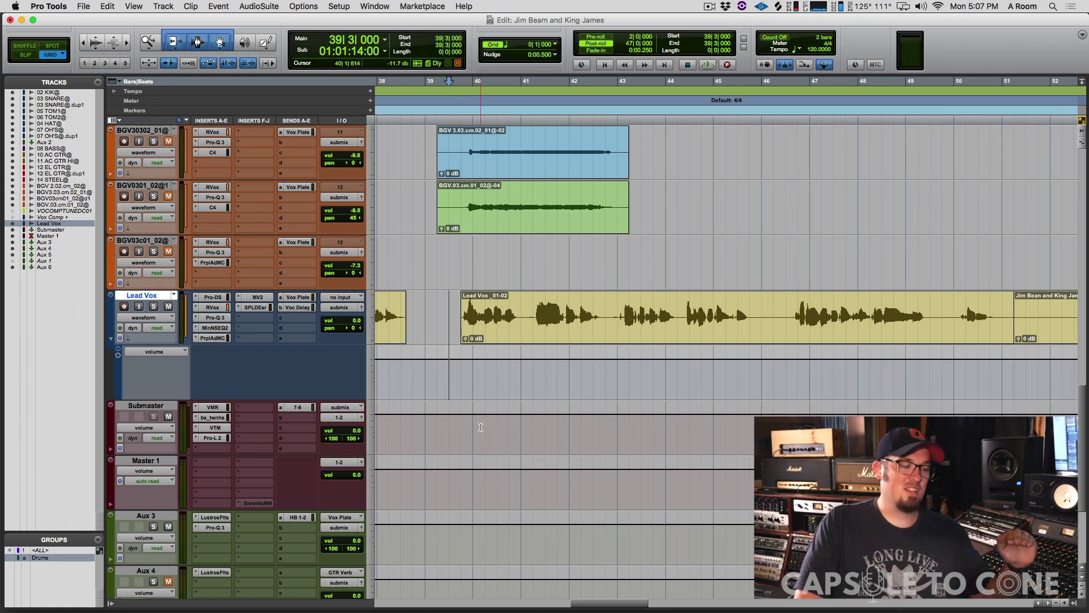
{"action": "scroll", "coordinate": [385, 415], "scroll_direction": "down", "scroll_amount": 2}
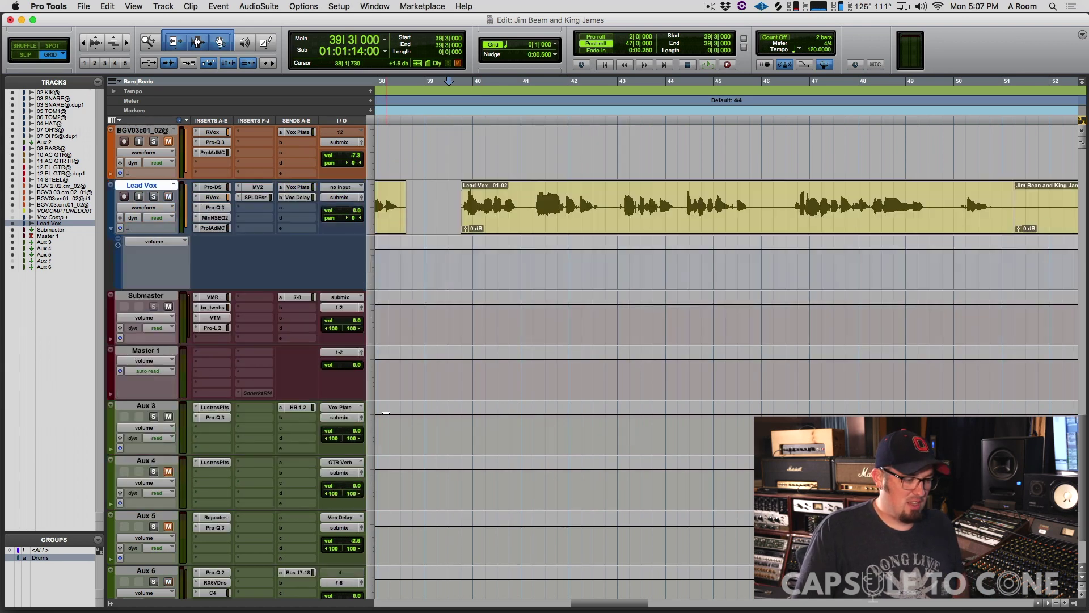